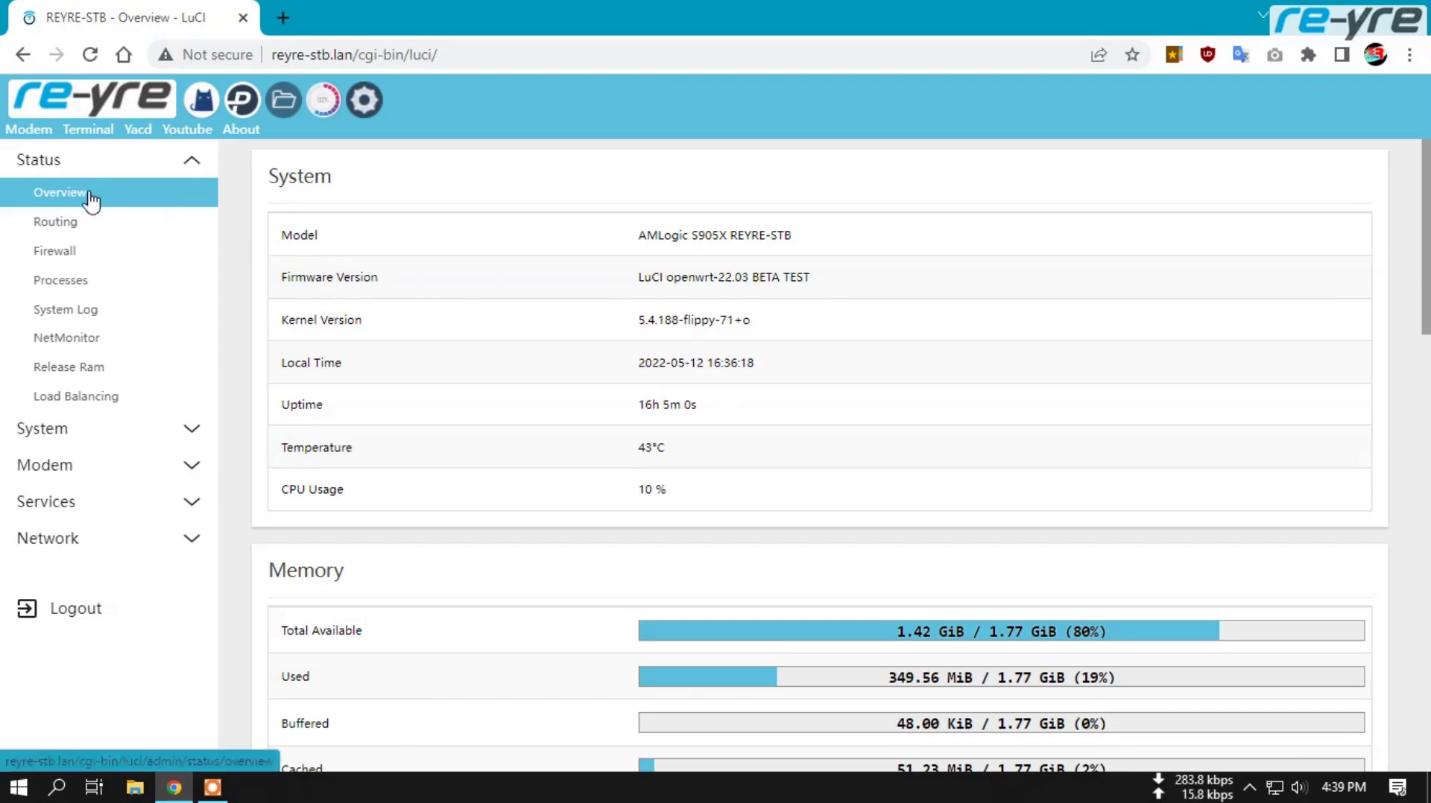
- Examine the router's routing status, covering IPv4 neighbours, active routes and rules as well as the IPv6 routing tables
click(65, 233)
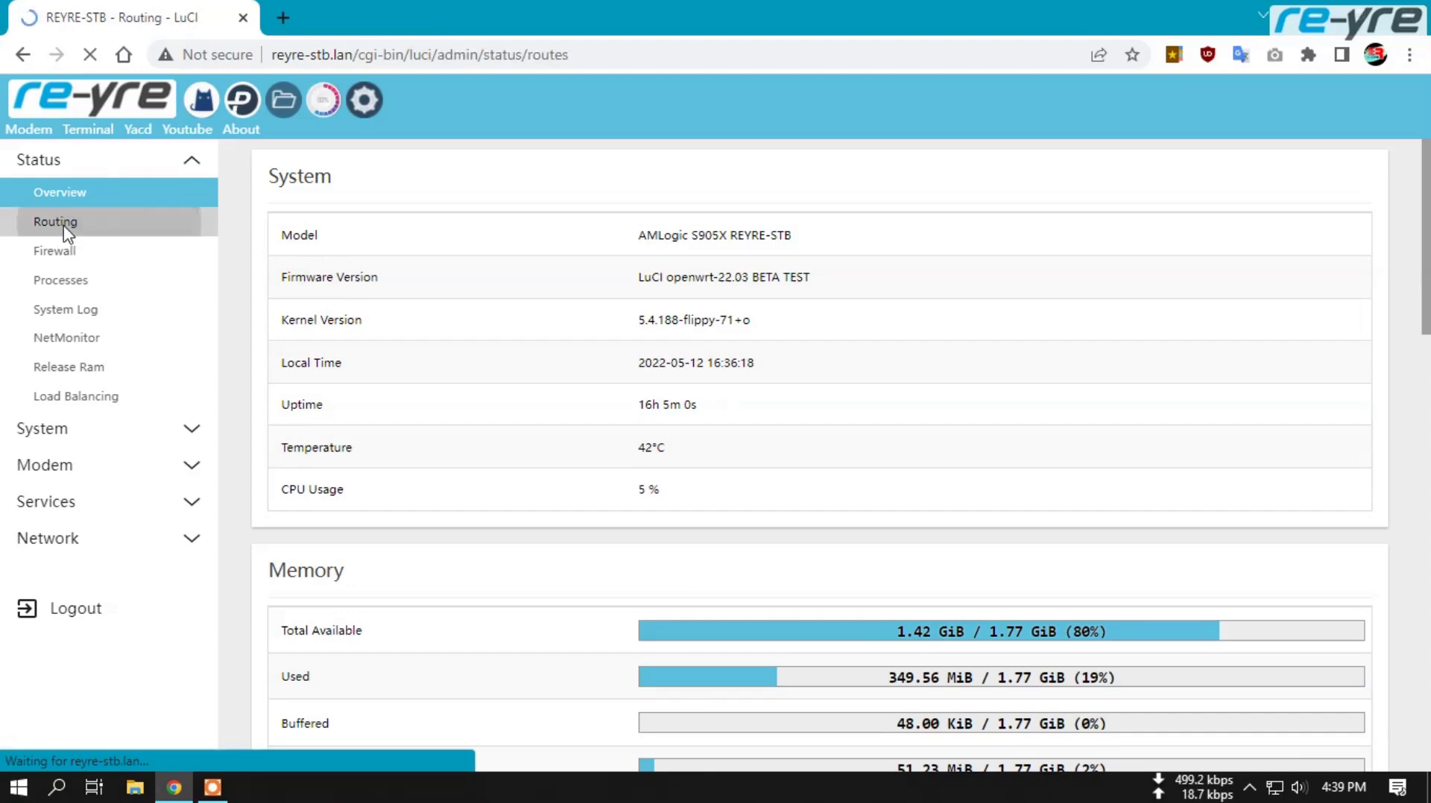
scroll(731, 409, down, 6)
scroll(731, 409, down, 3)
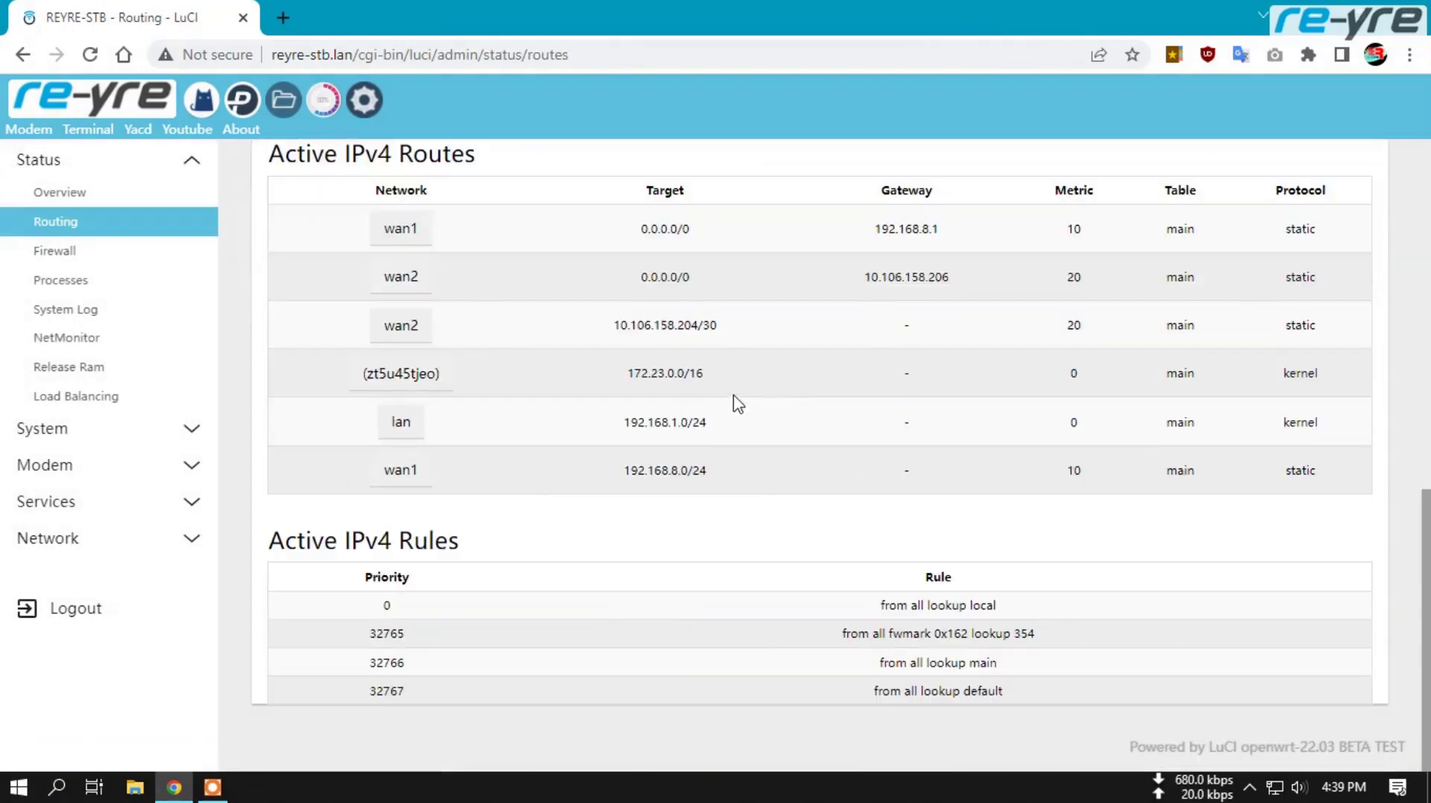
scroll(745, 402, up, 9)
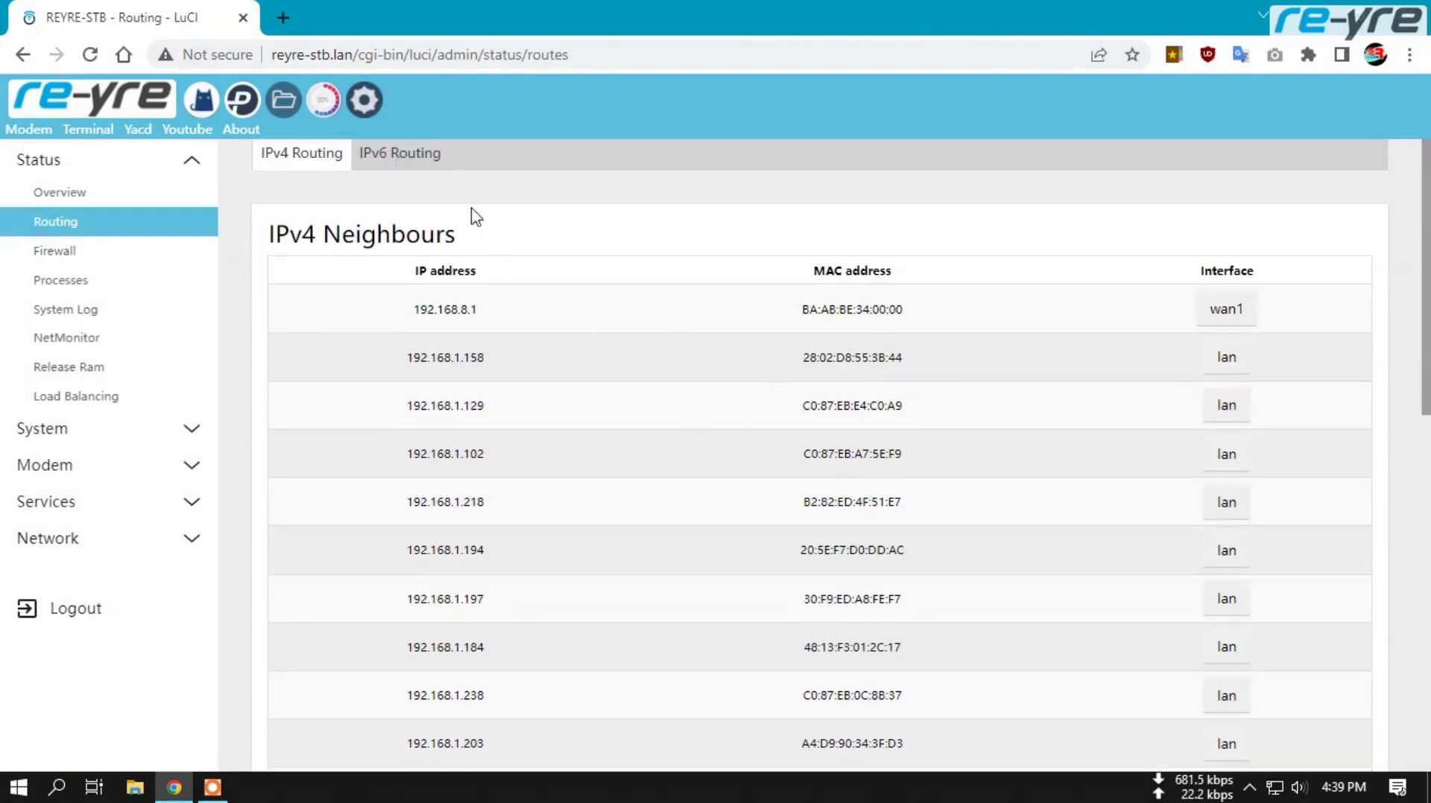
click(416, 159)
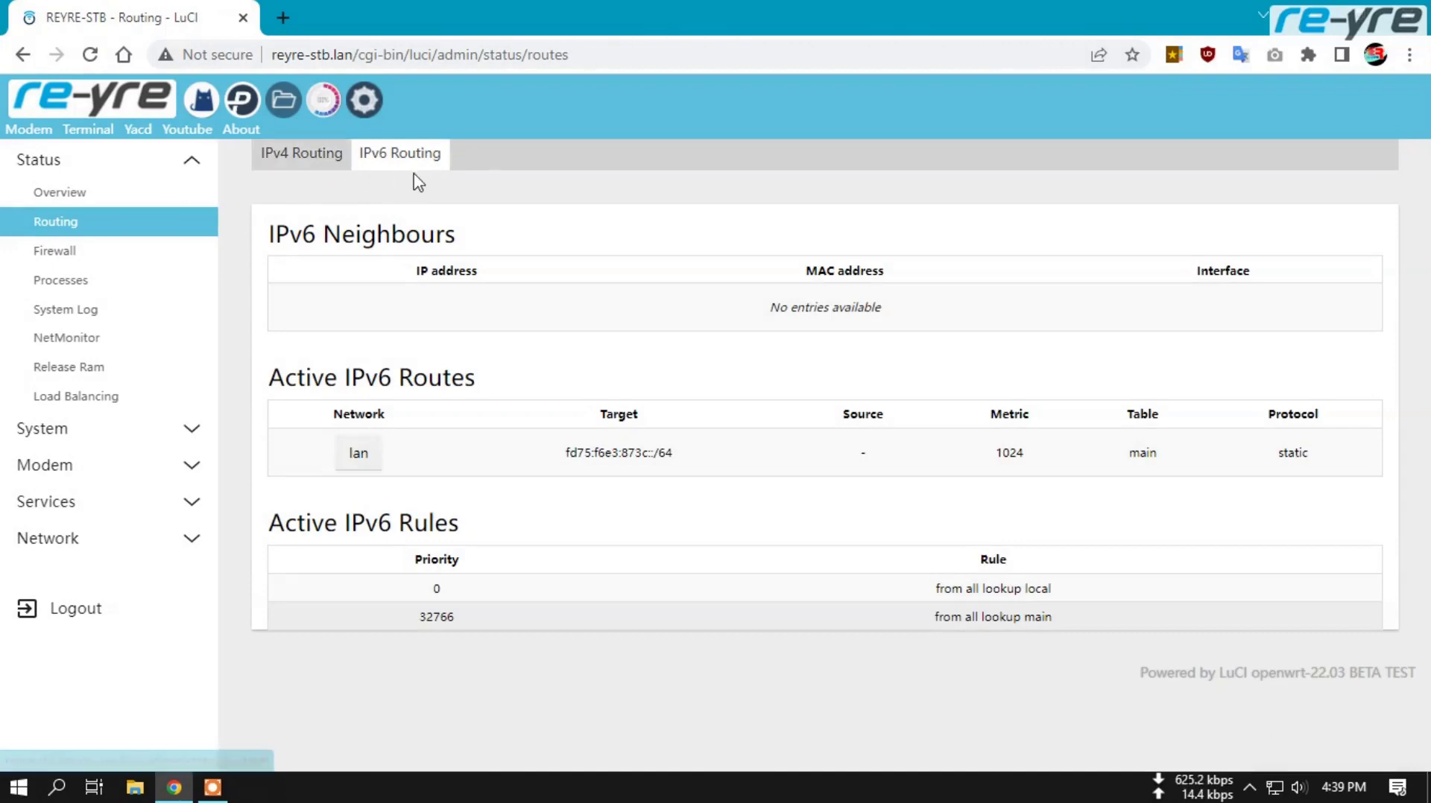
- Examine the firewall status, viewing the iptables IPv6 rules and the nftables traffic chains
click(91, 254)
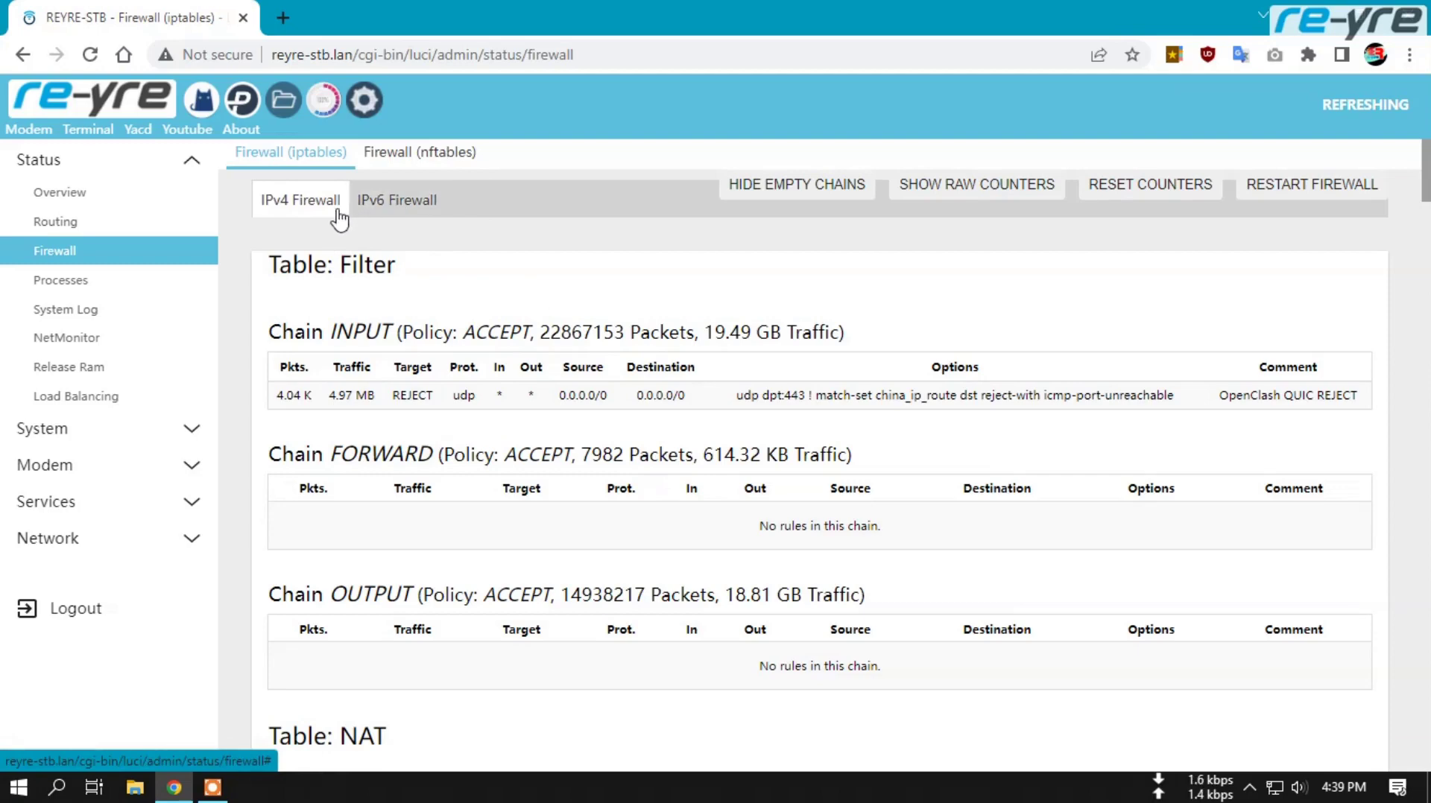
click(397, 217)
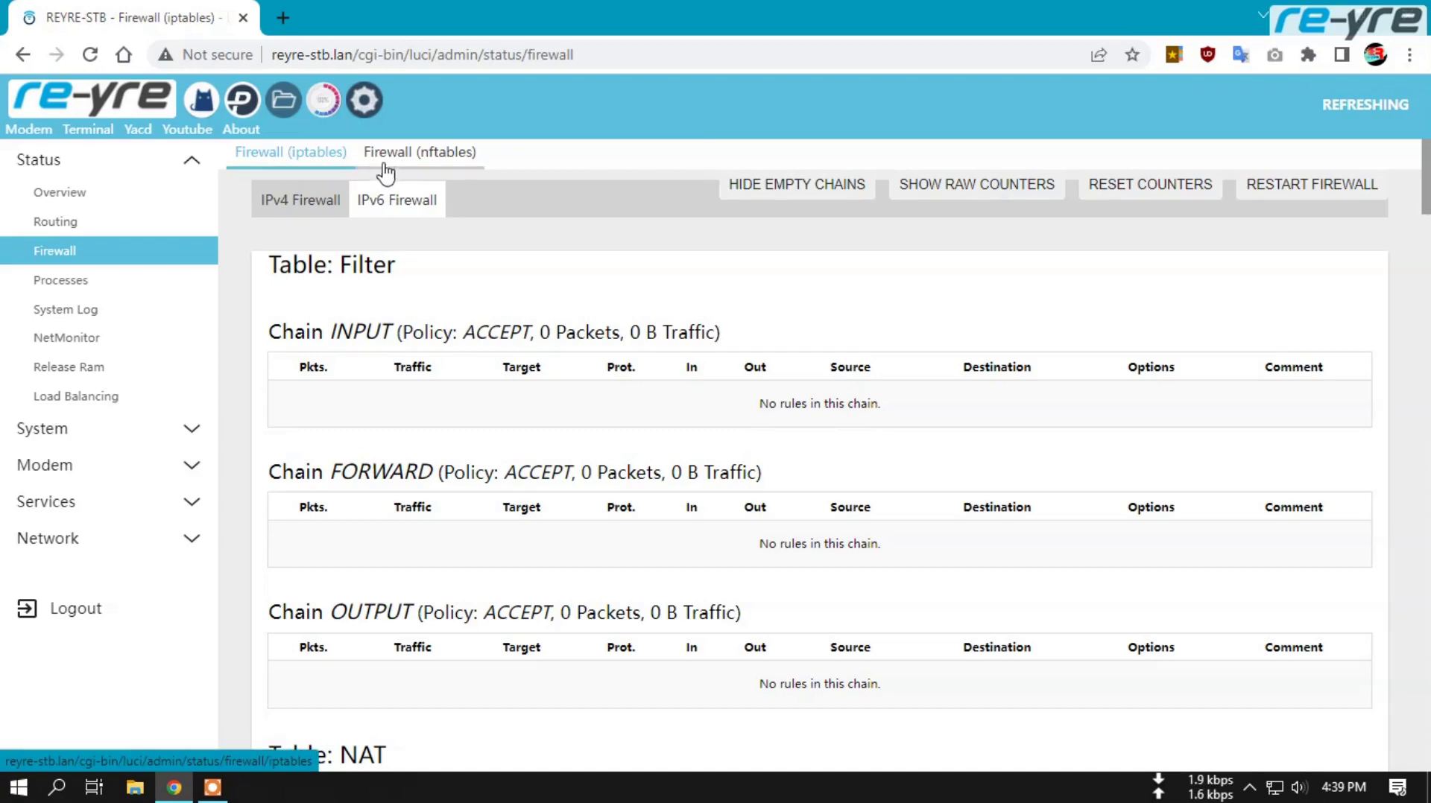
click(409, 161)
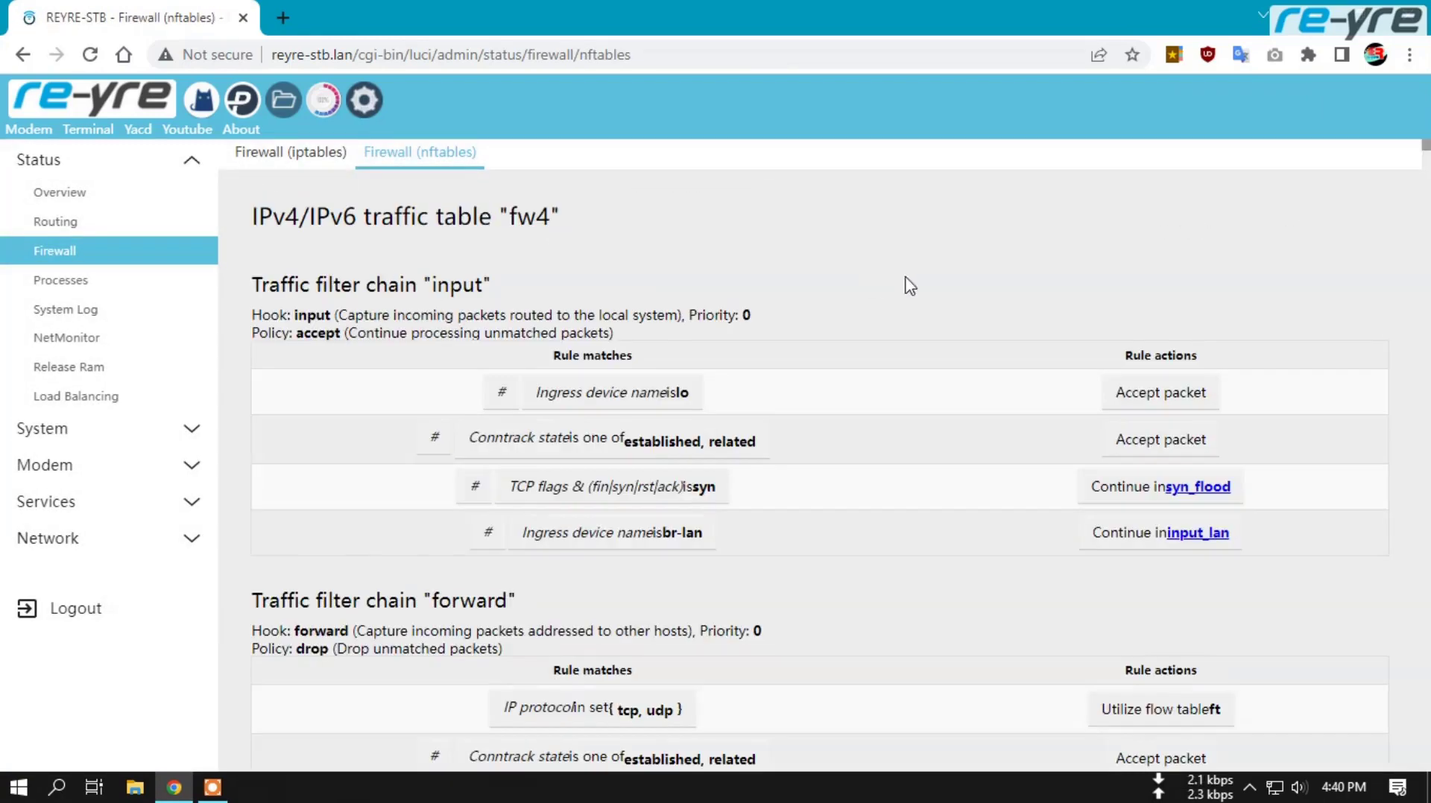
scroll(820, 454, down, 15)
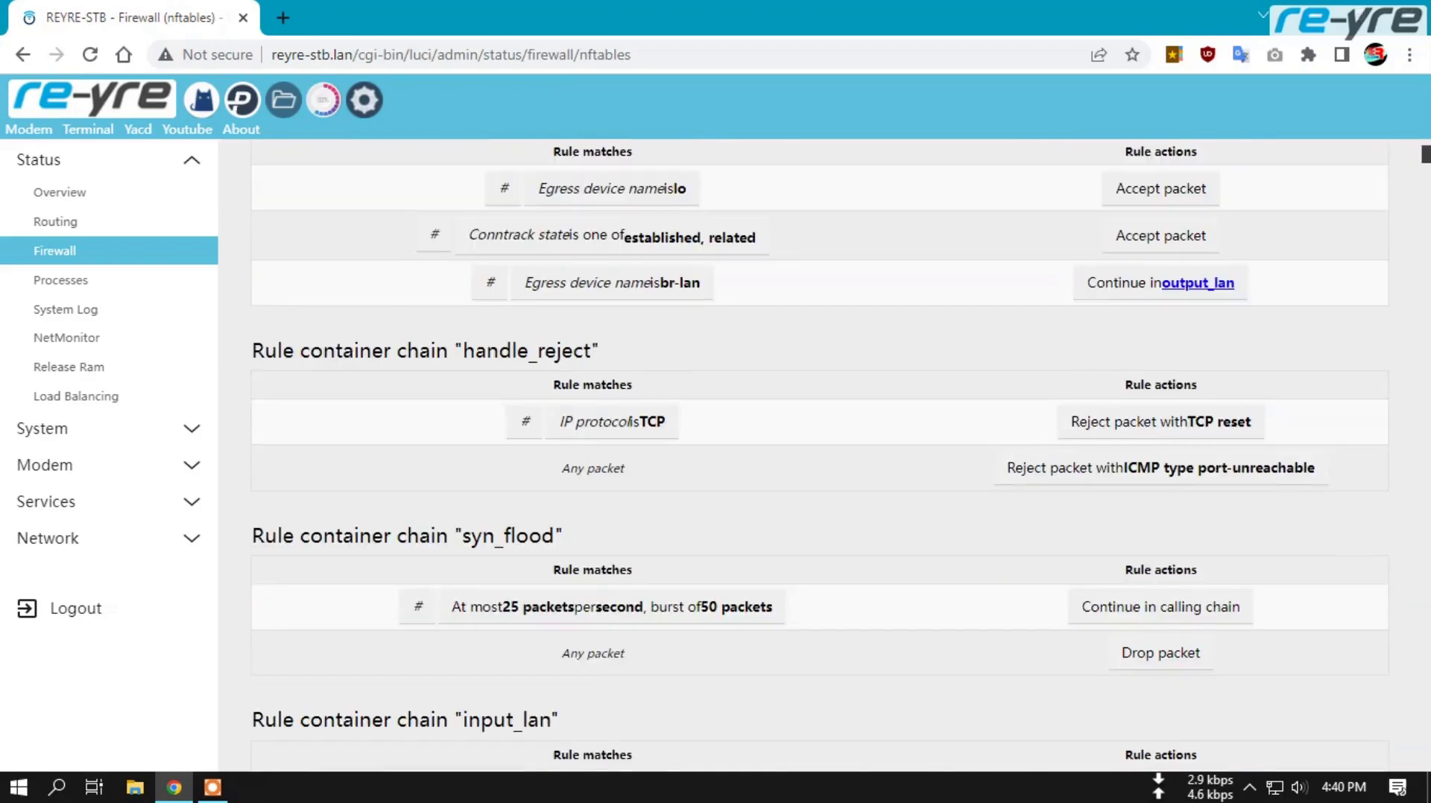
scroll(491, 231, up, 12)
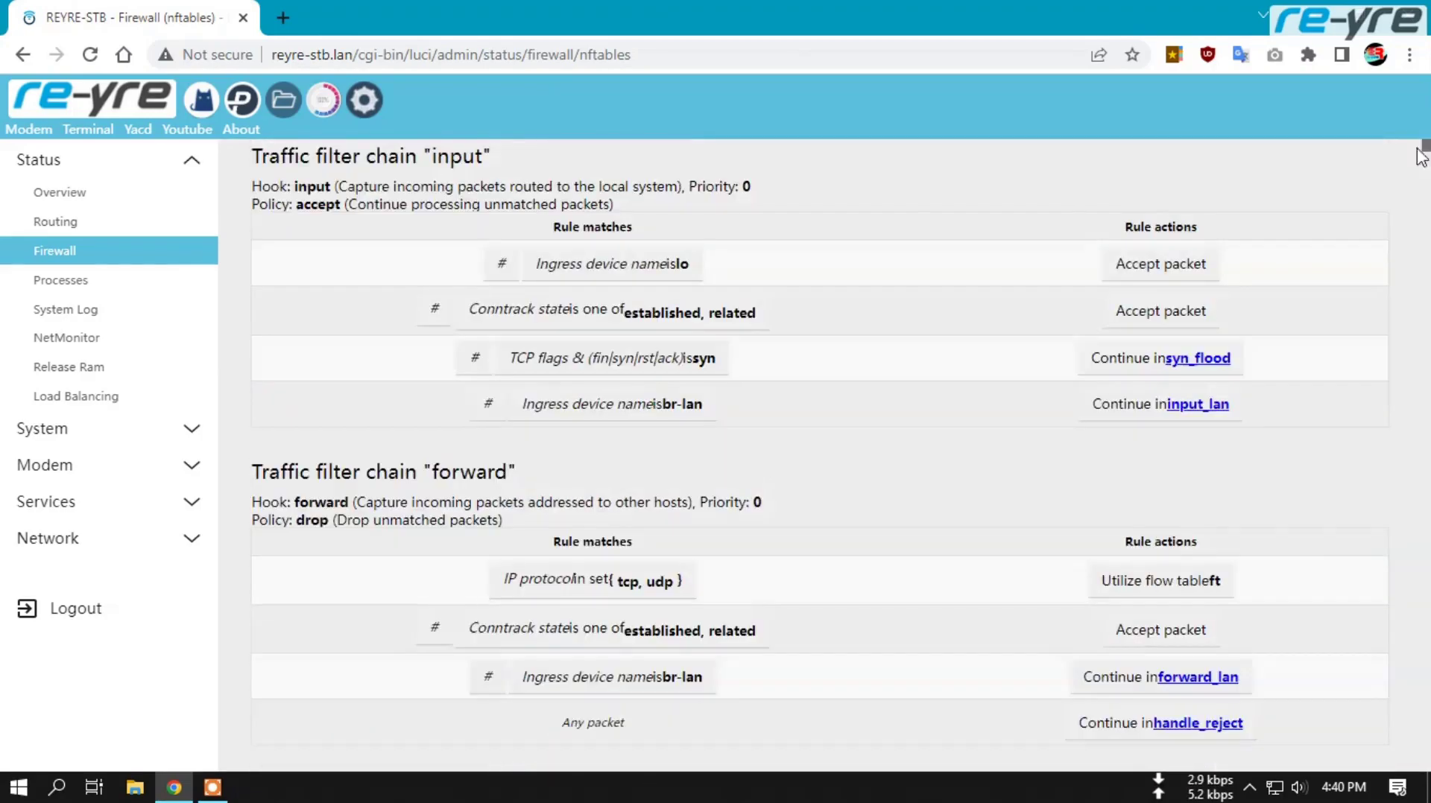
scroll(307, 216, up, 3)
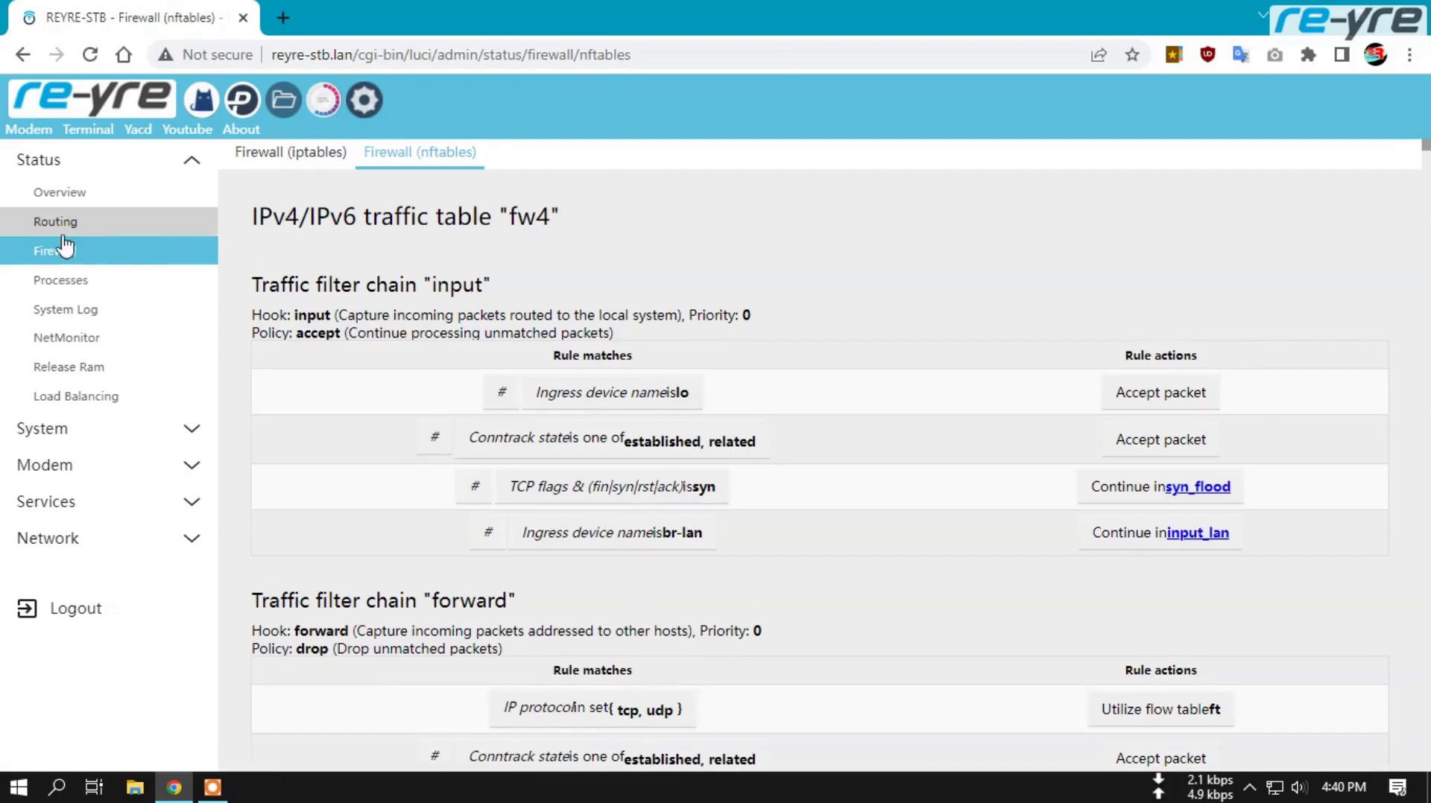
- Review the router's running processes, the system and kernel logs, and the NetMonitor graphs
click(62, 285)
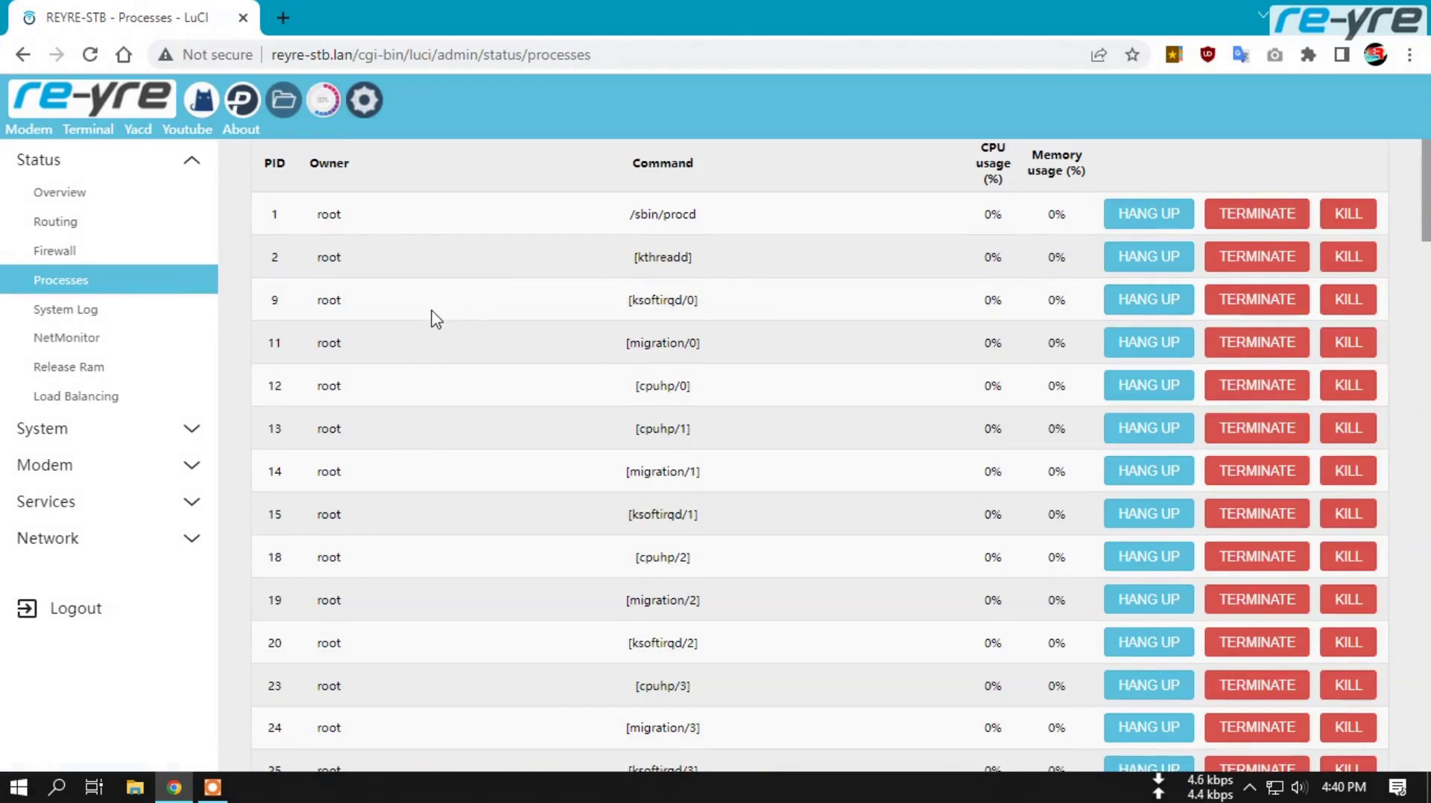
click(99, 310)
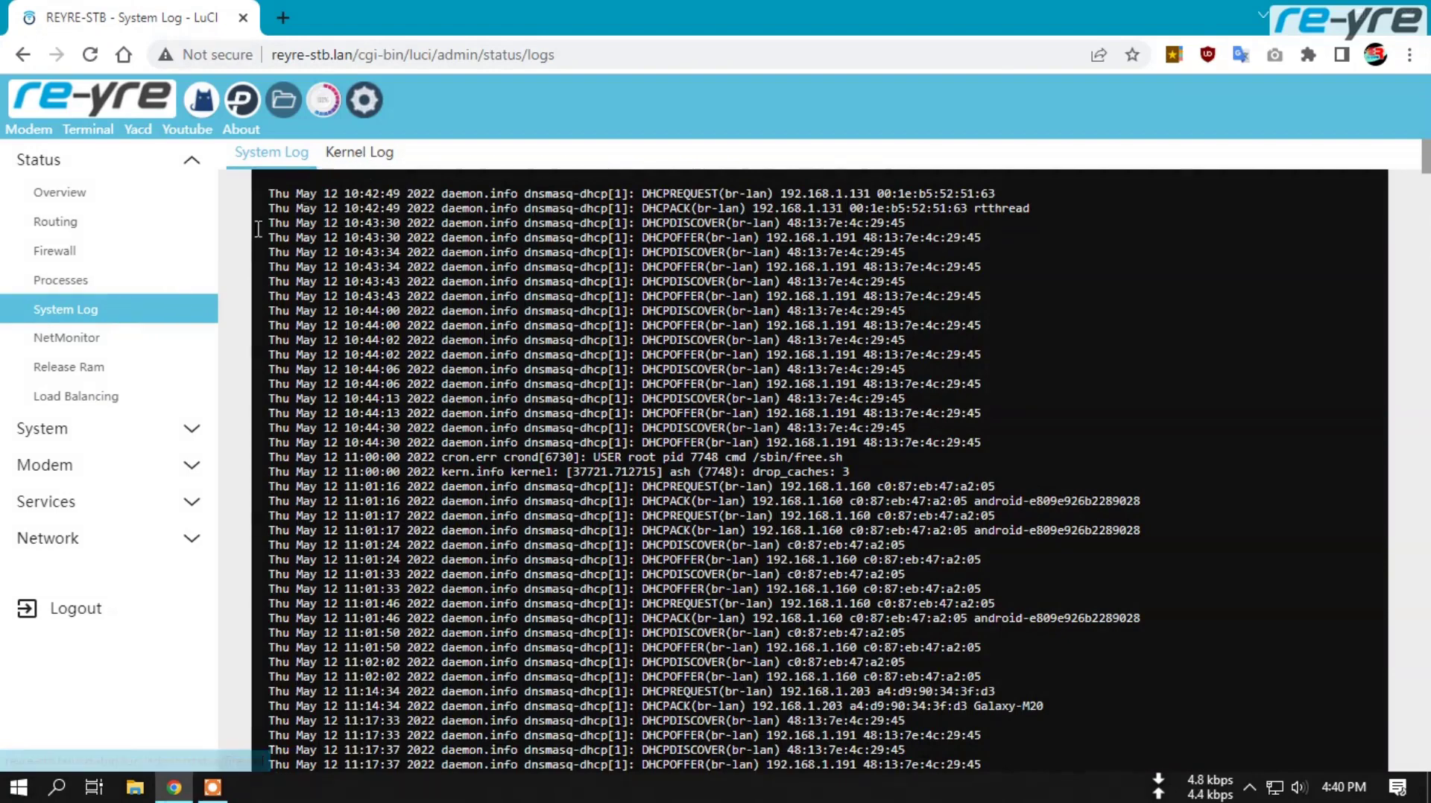
click(357, 155)
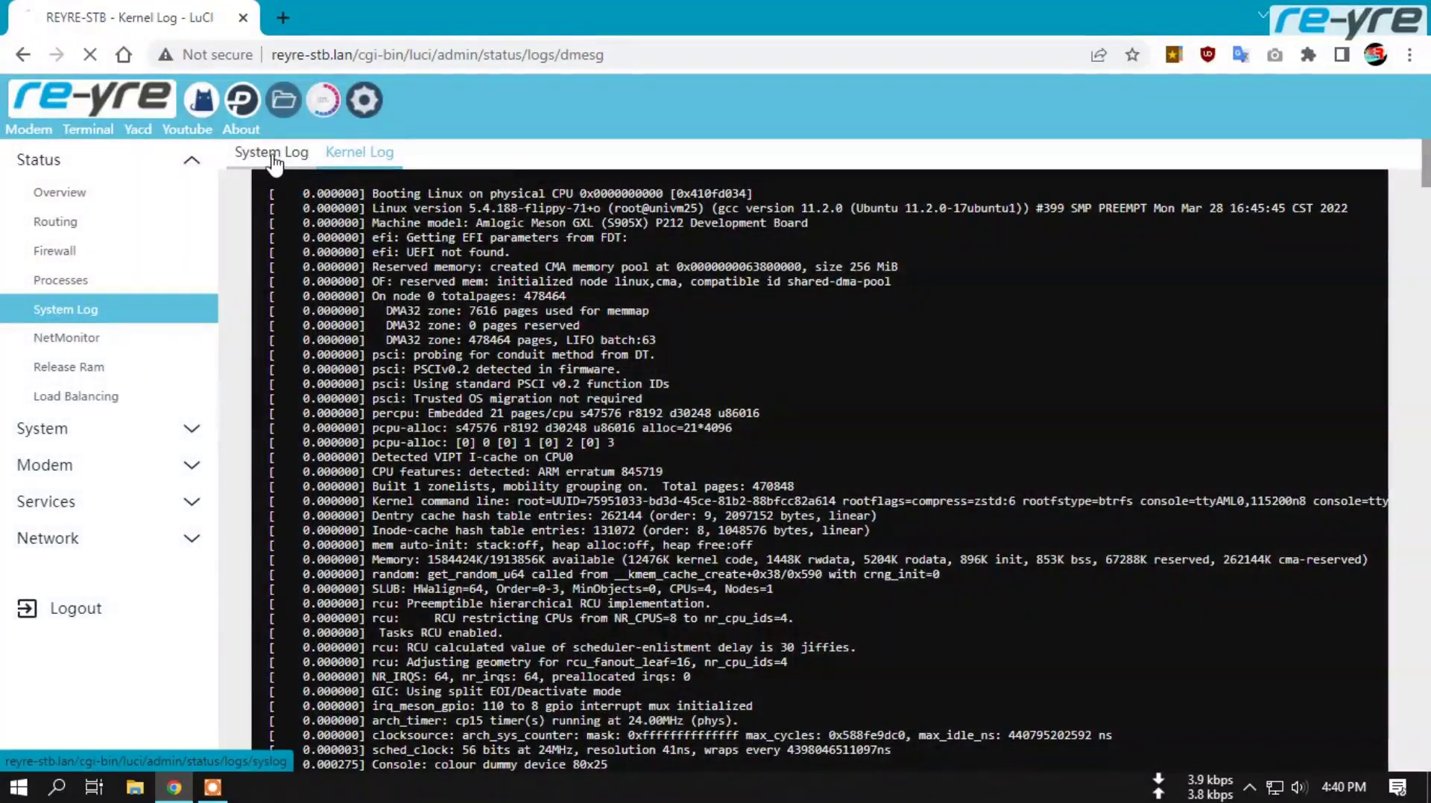
click(273, 155)
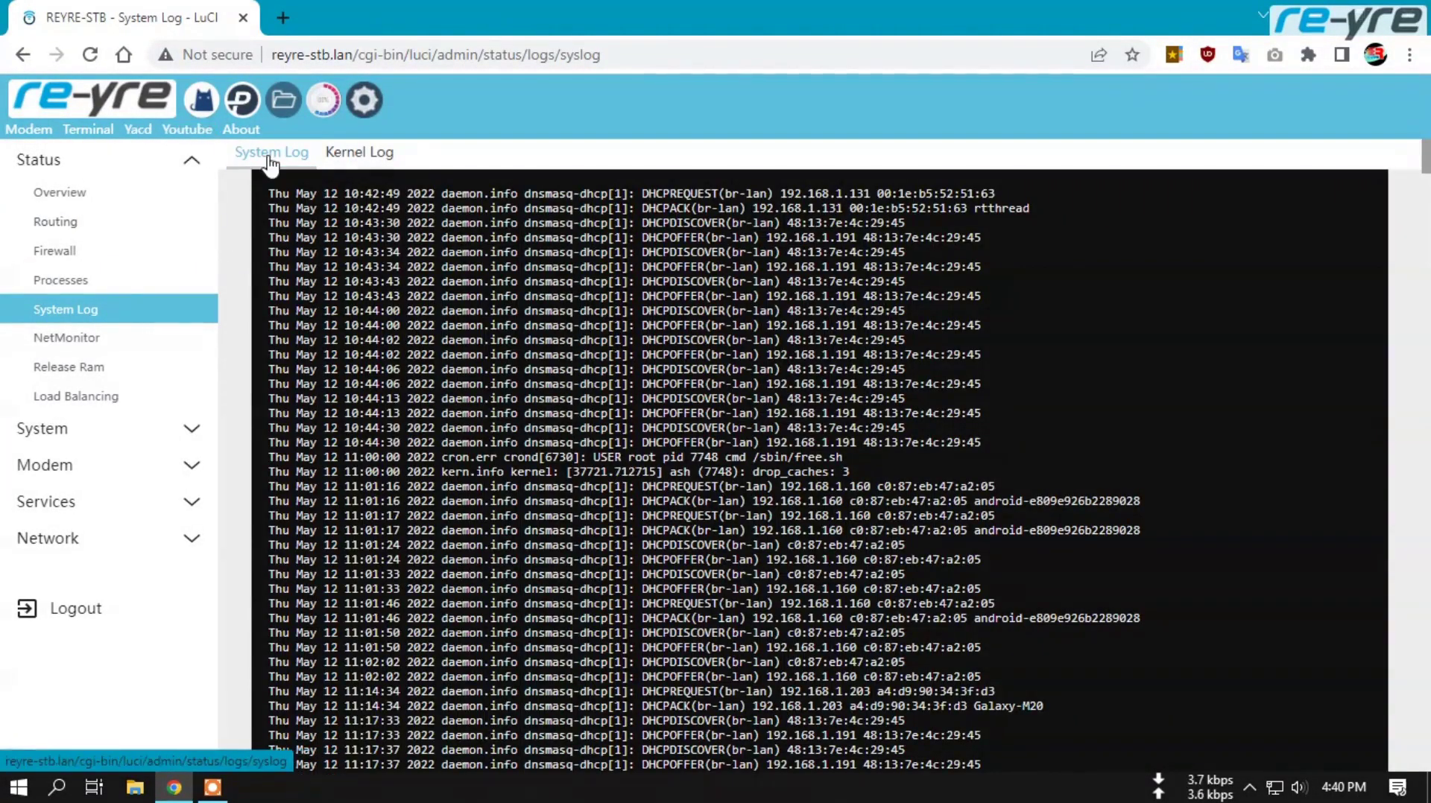
click(66, 339)
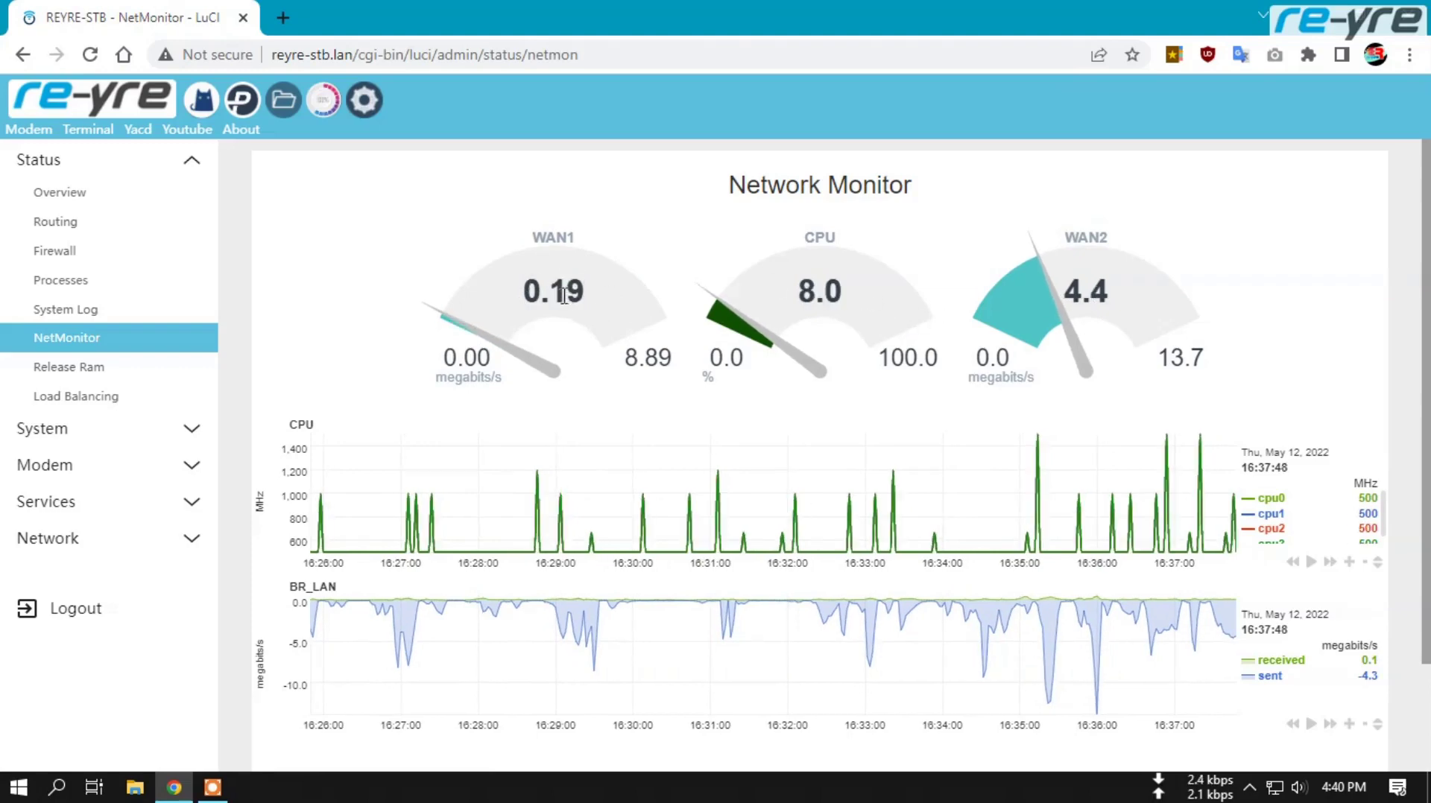
- Release the router's RAM and view the load balancing interface status
click(96, 368)
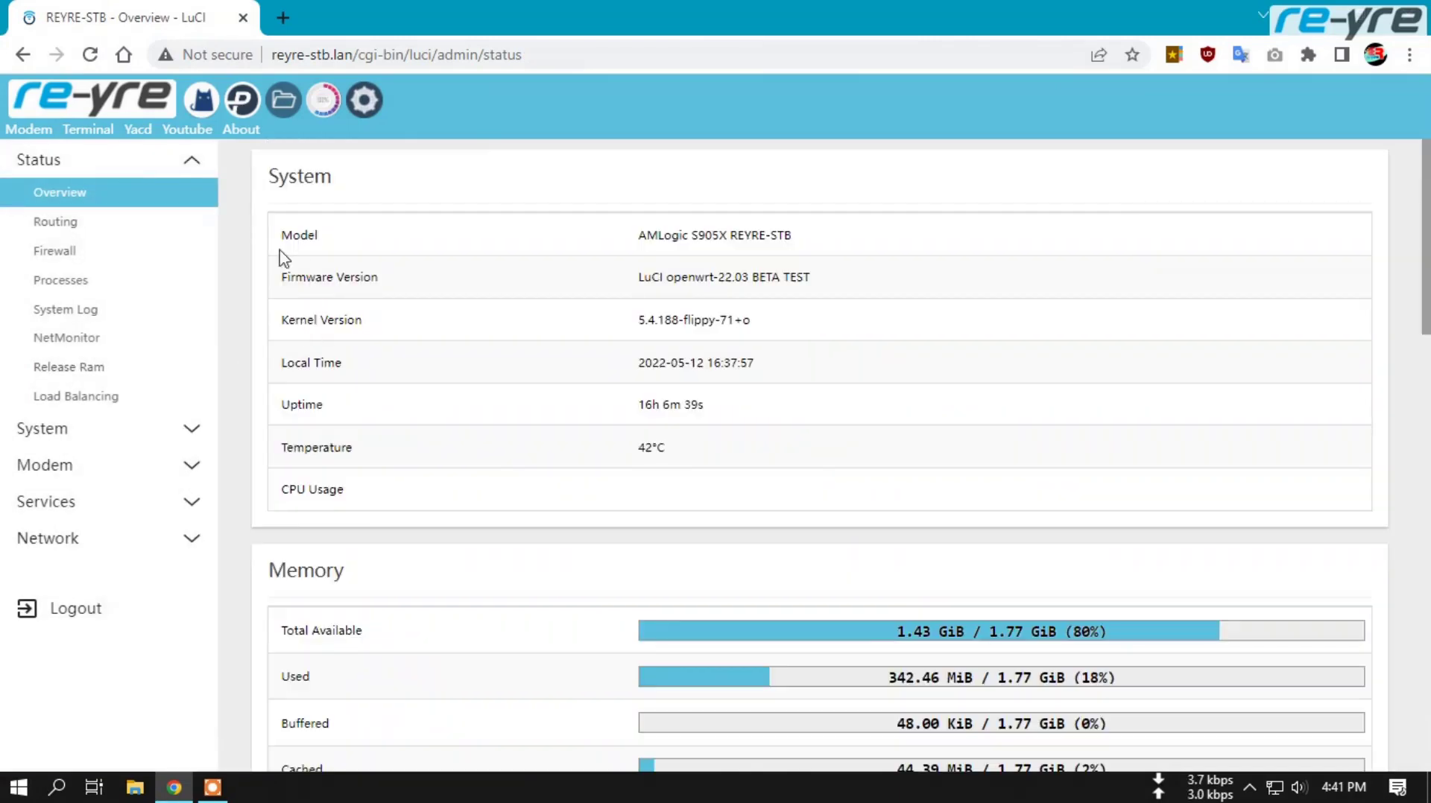
click(82, 397)
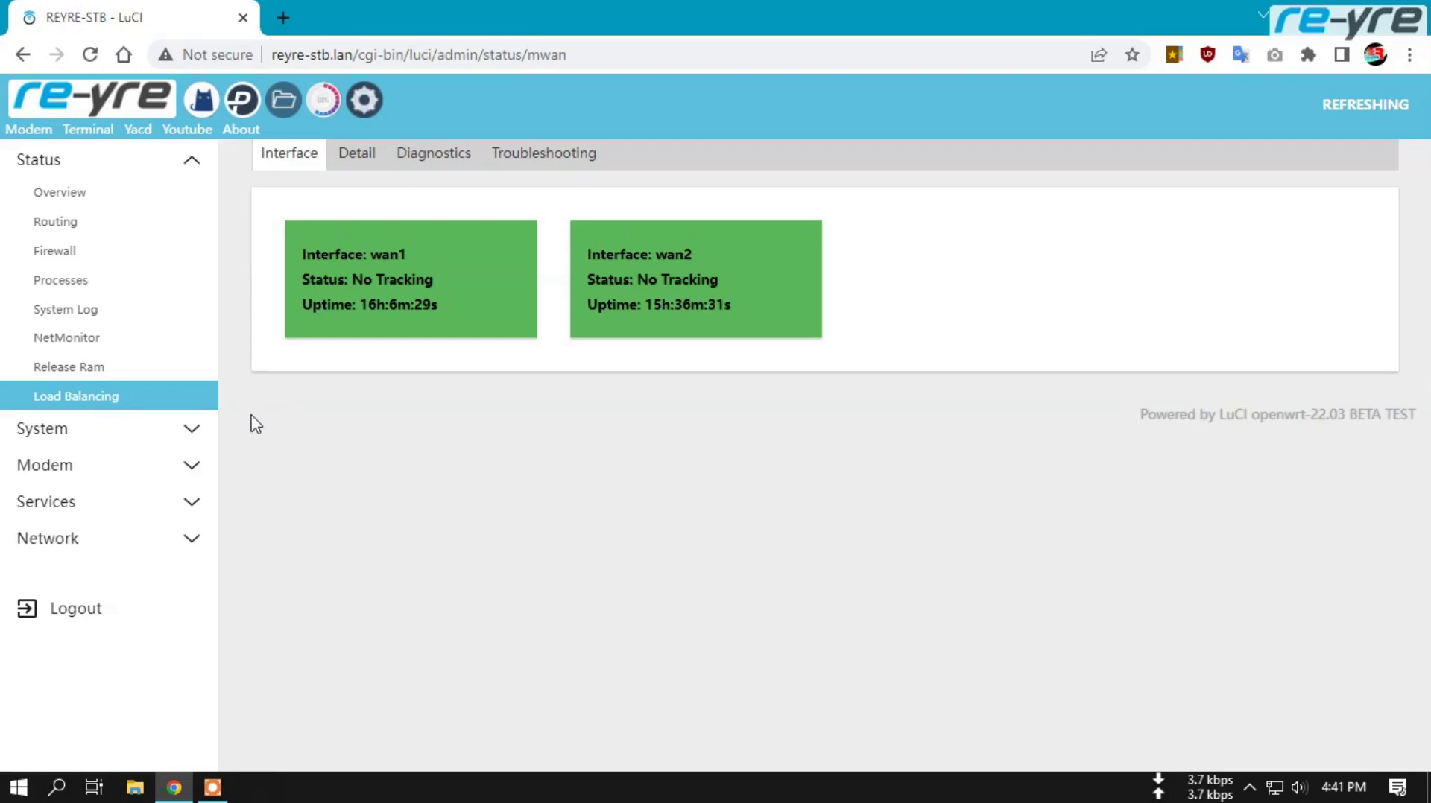
- Look through the router password page and the system properties, ending on the ZRam settings
click(101, 426)
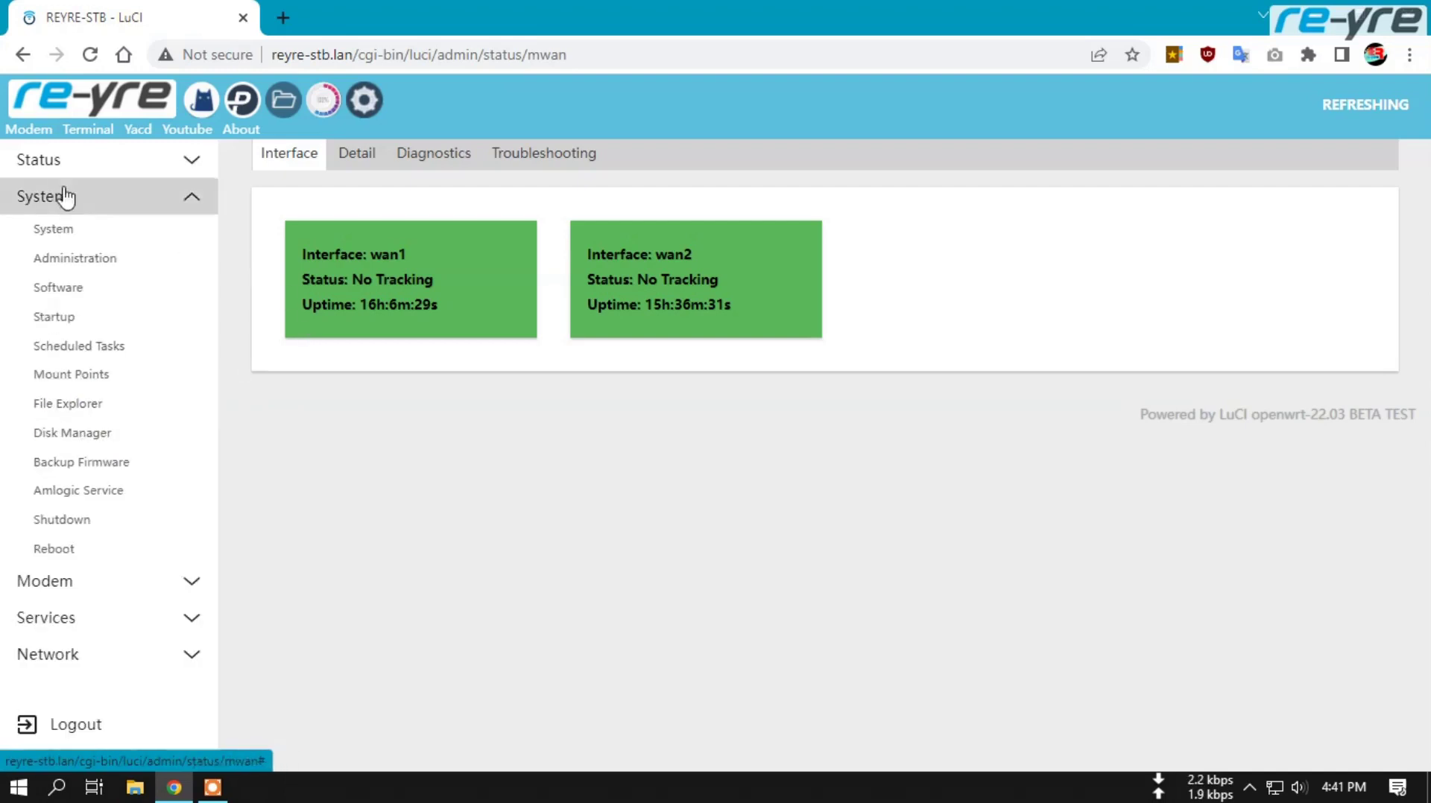
click(102, 238)
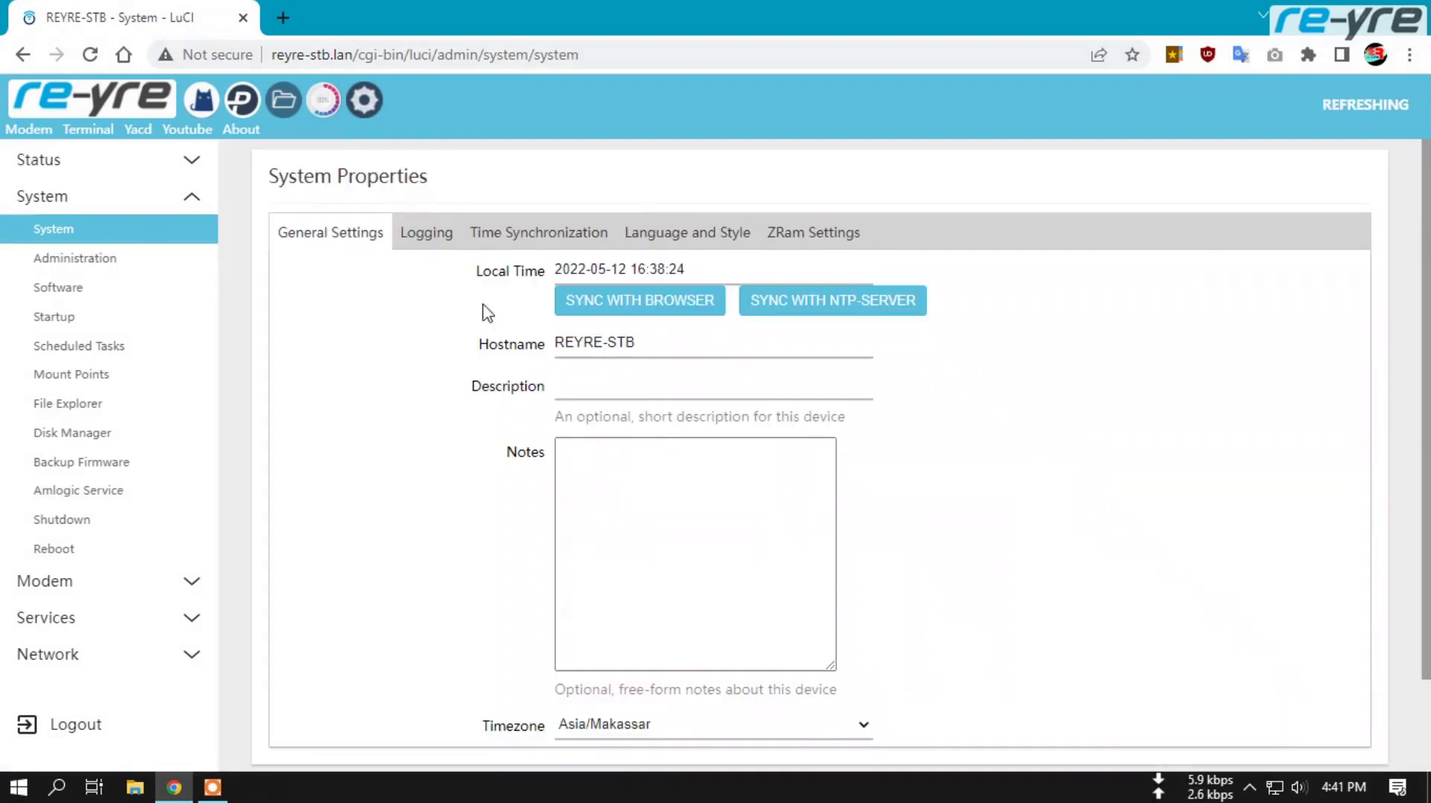
click(123, 263)
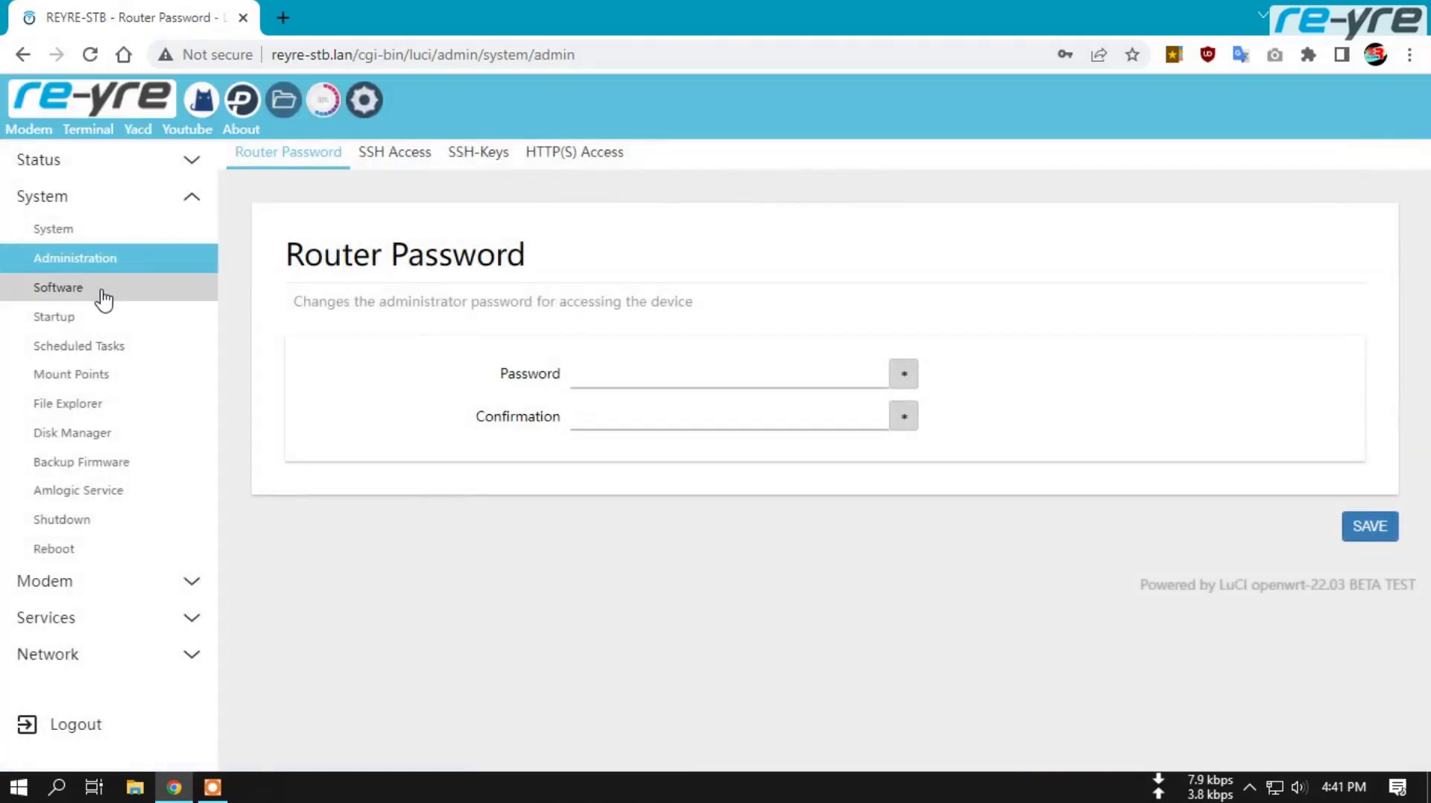
click(103, 232)
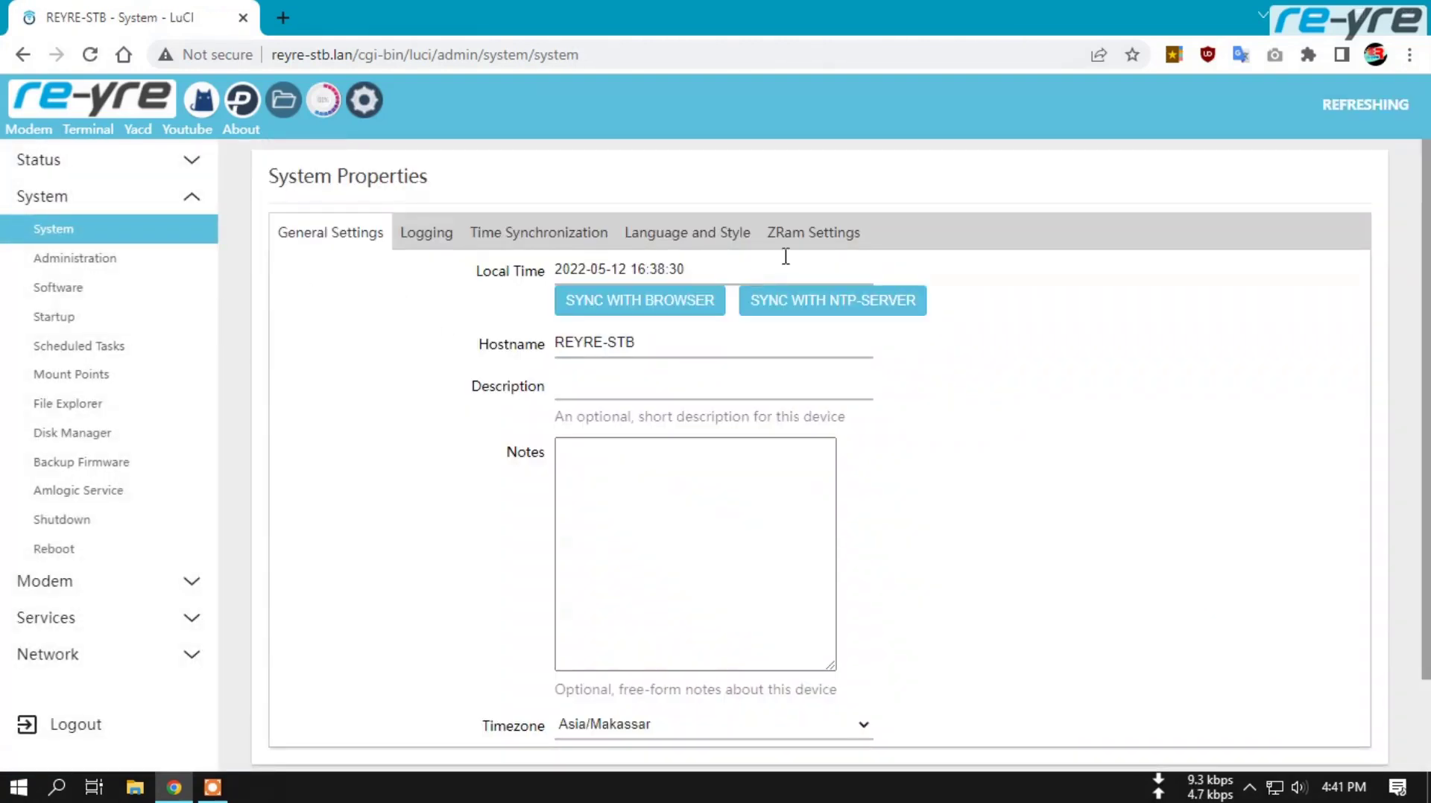
click(812, 243)
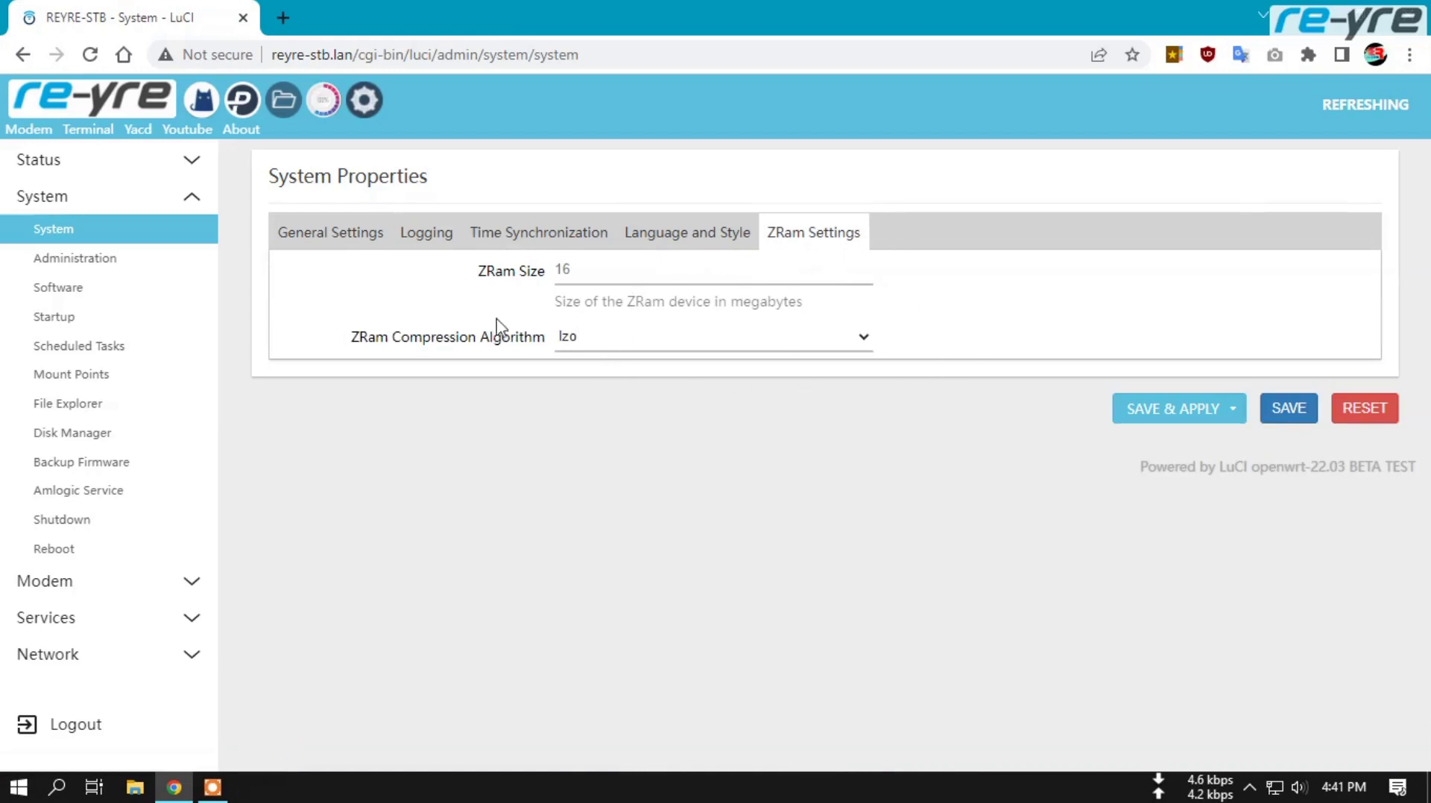
- Search the router's system log for "zram"
click(123, 171)
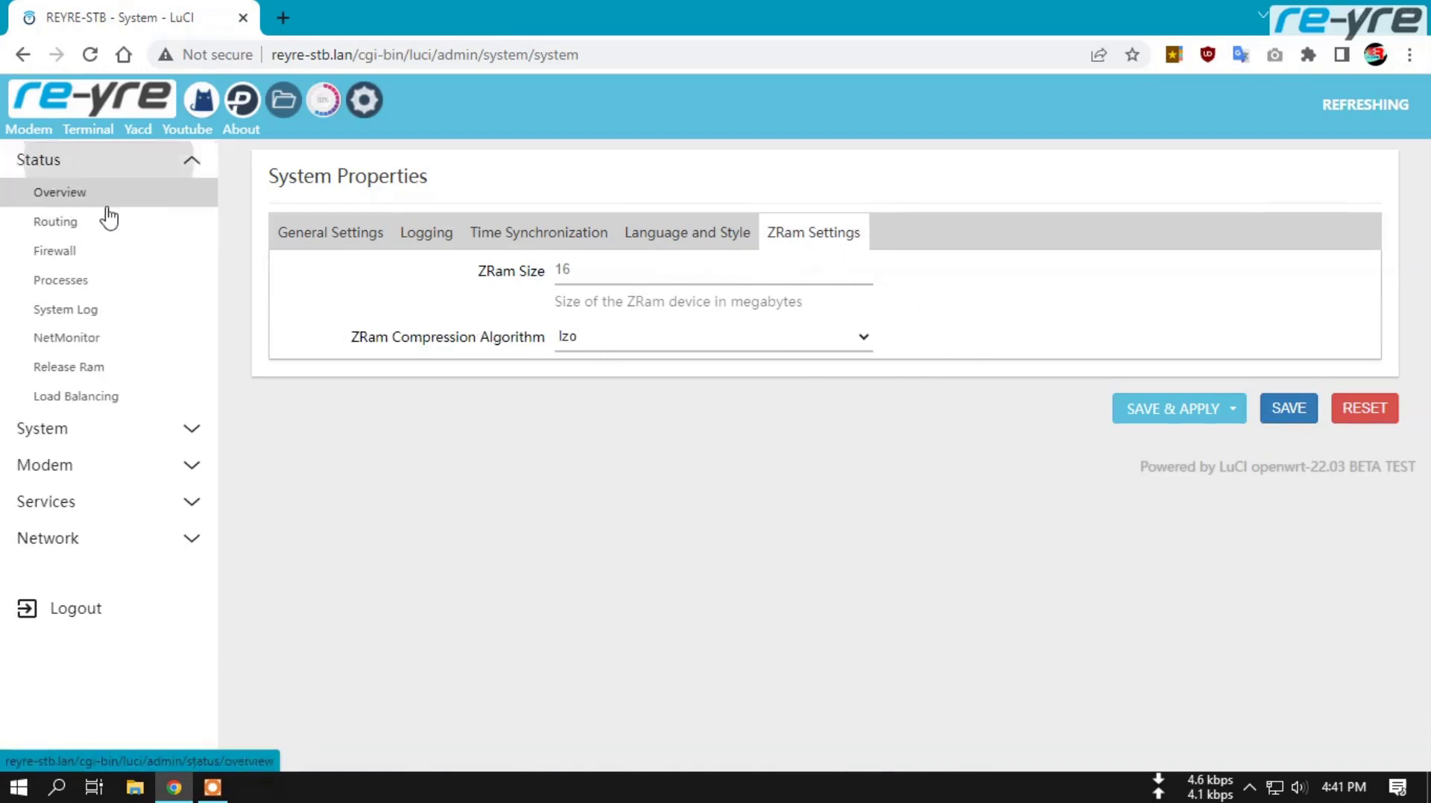
click(82, 305)
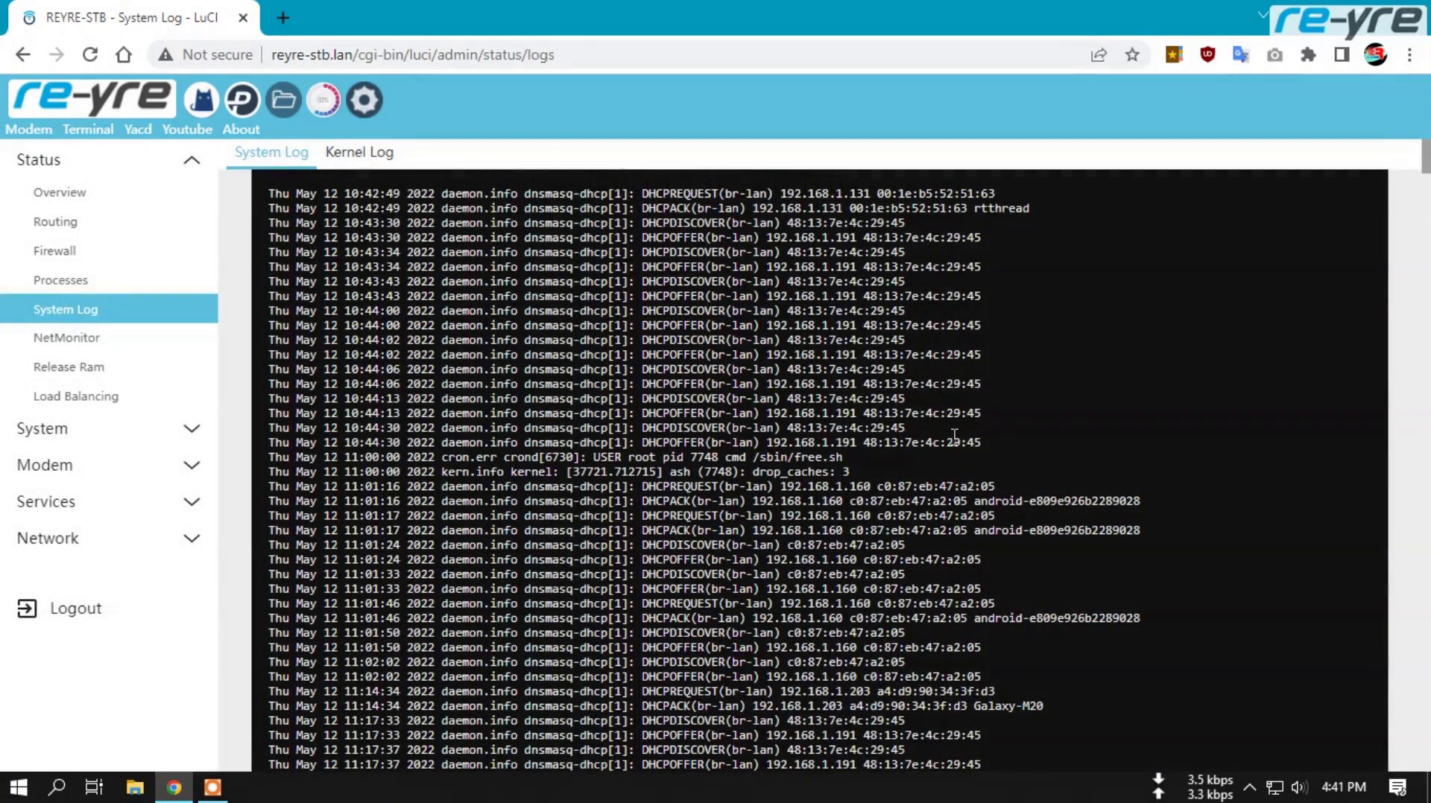
key(ctrl+f)
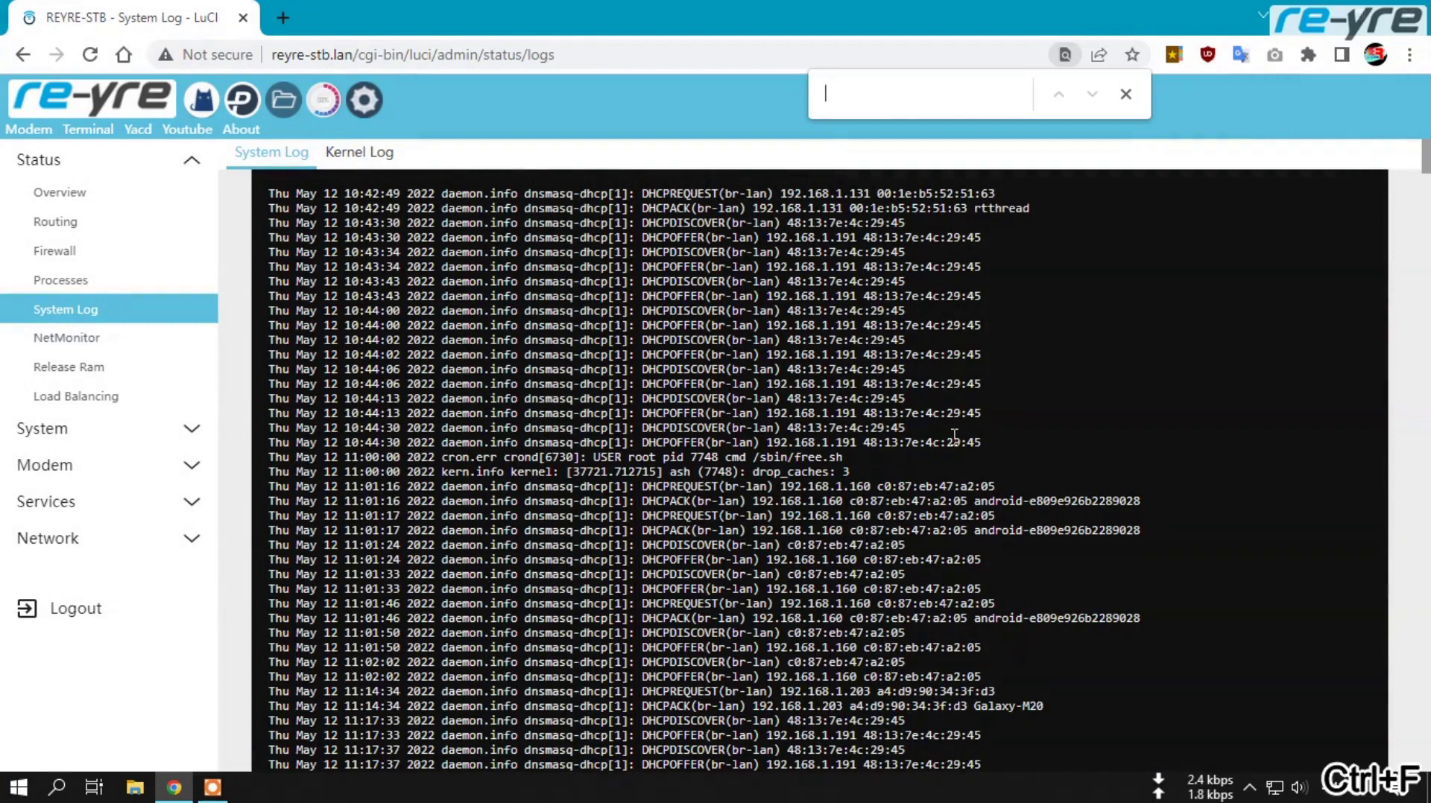
text(zram)
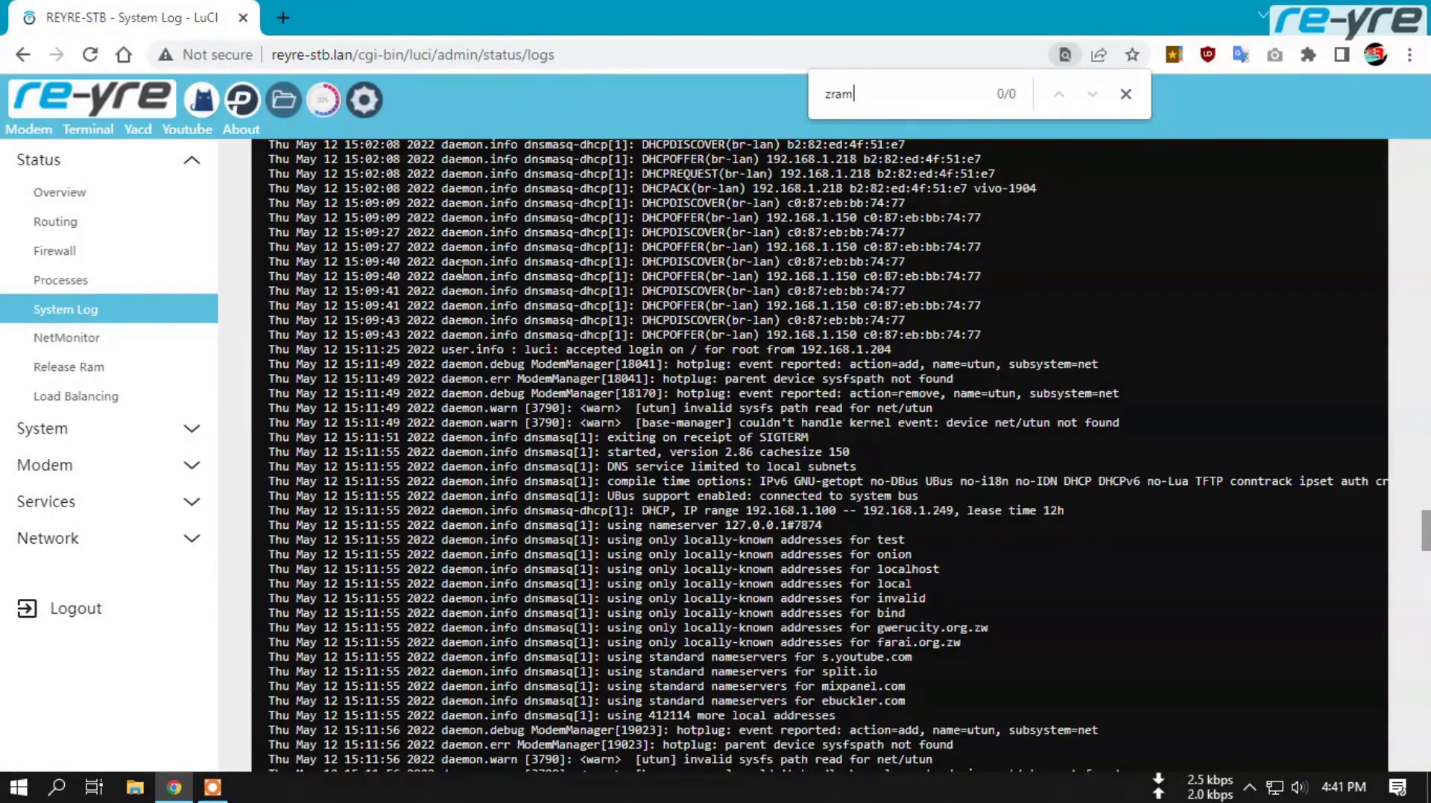
scroll(463, 268, up, 20)
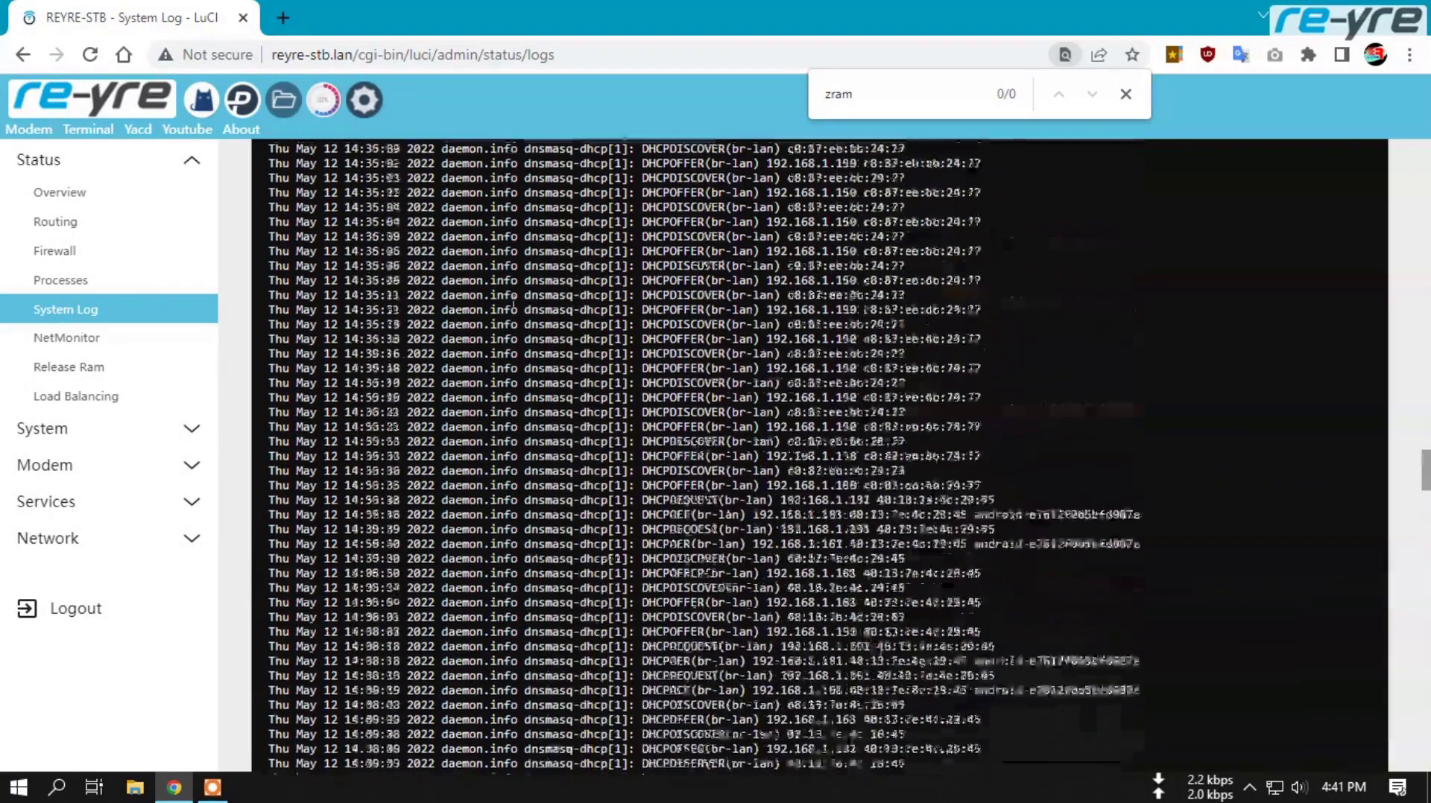
scroll(593, 426, up, 10)
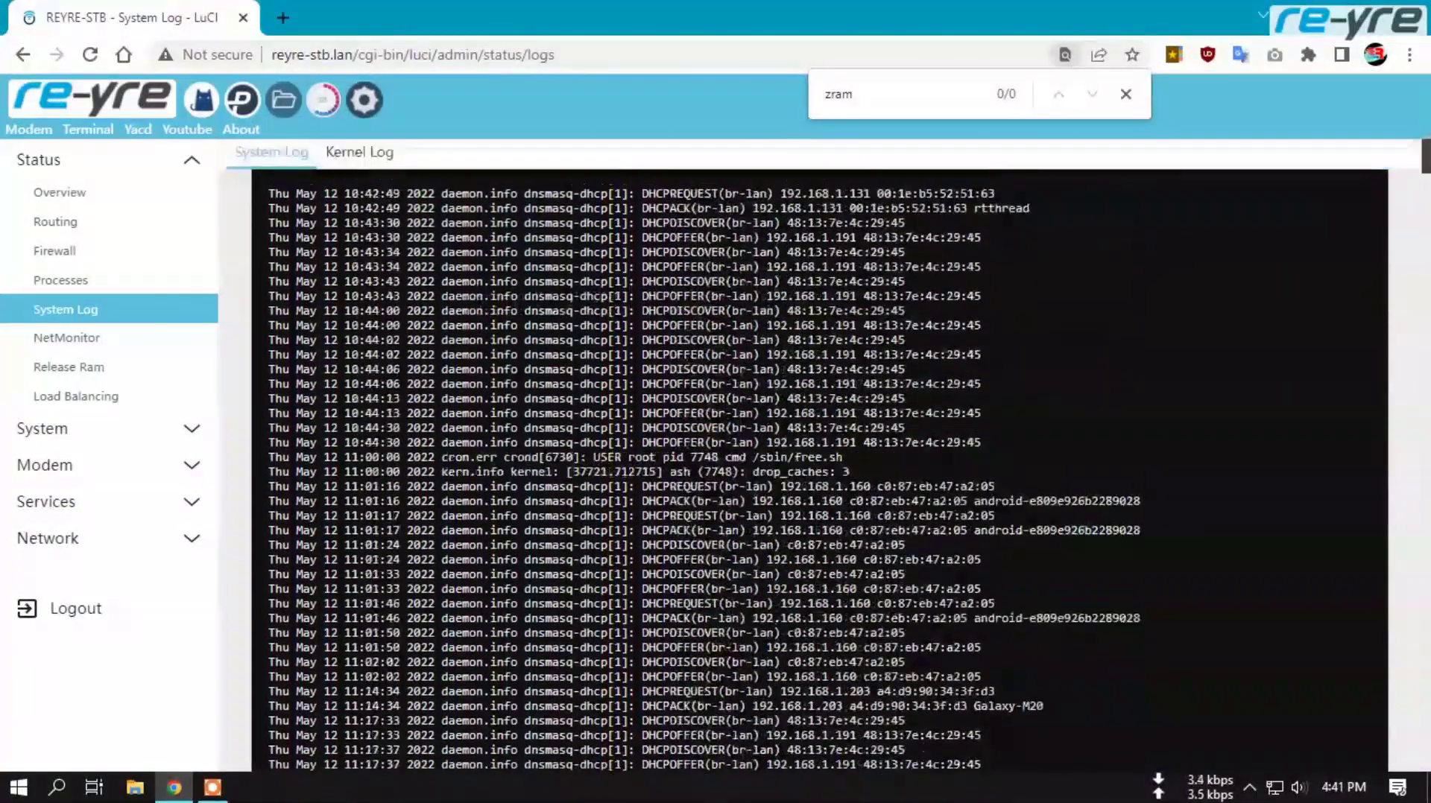
- Search the kernel log for "zram" and go to the third match
click(359, 152)
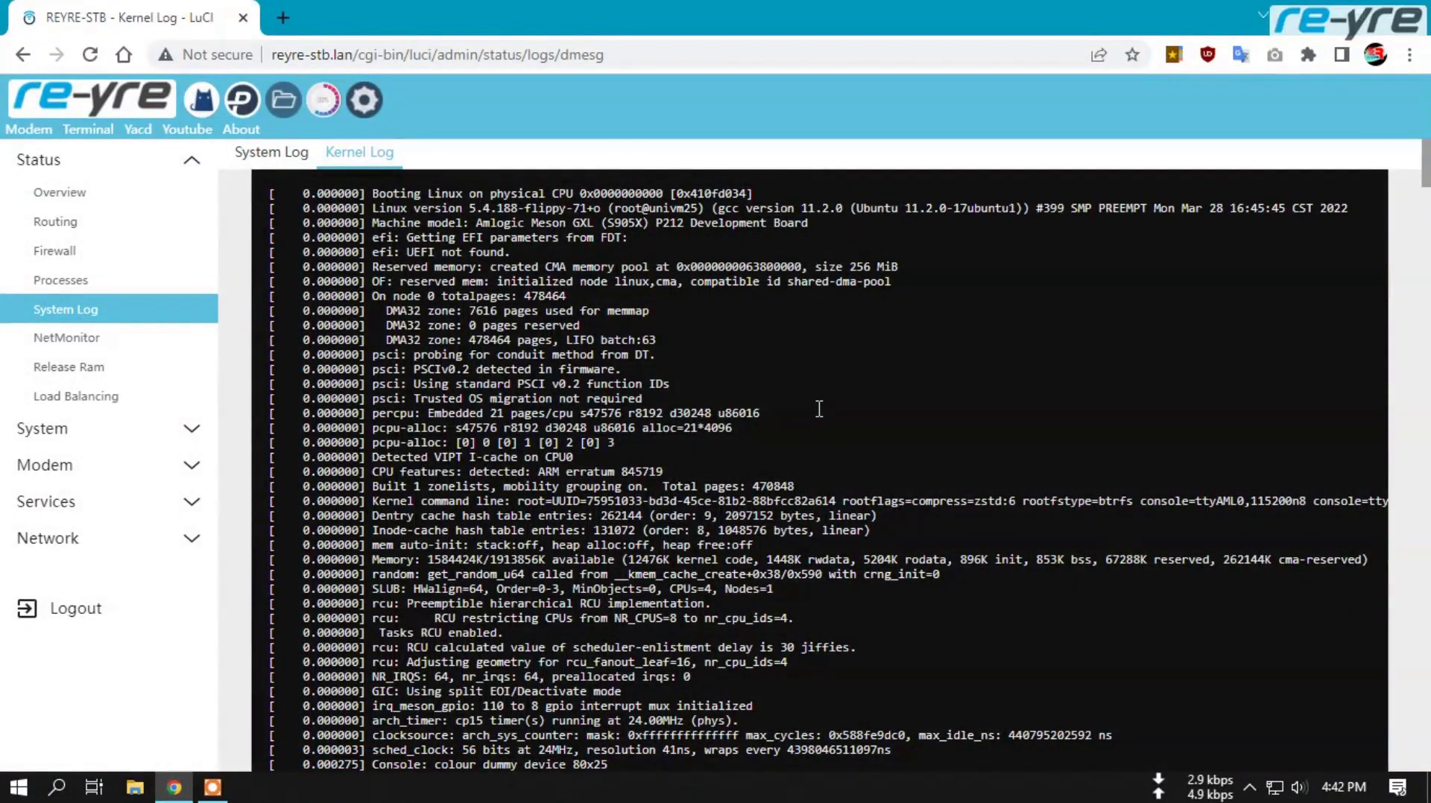
key(ctrl+f)
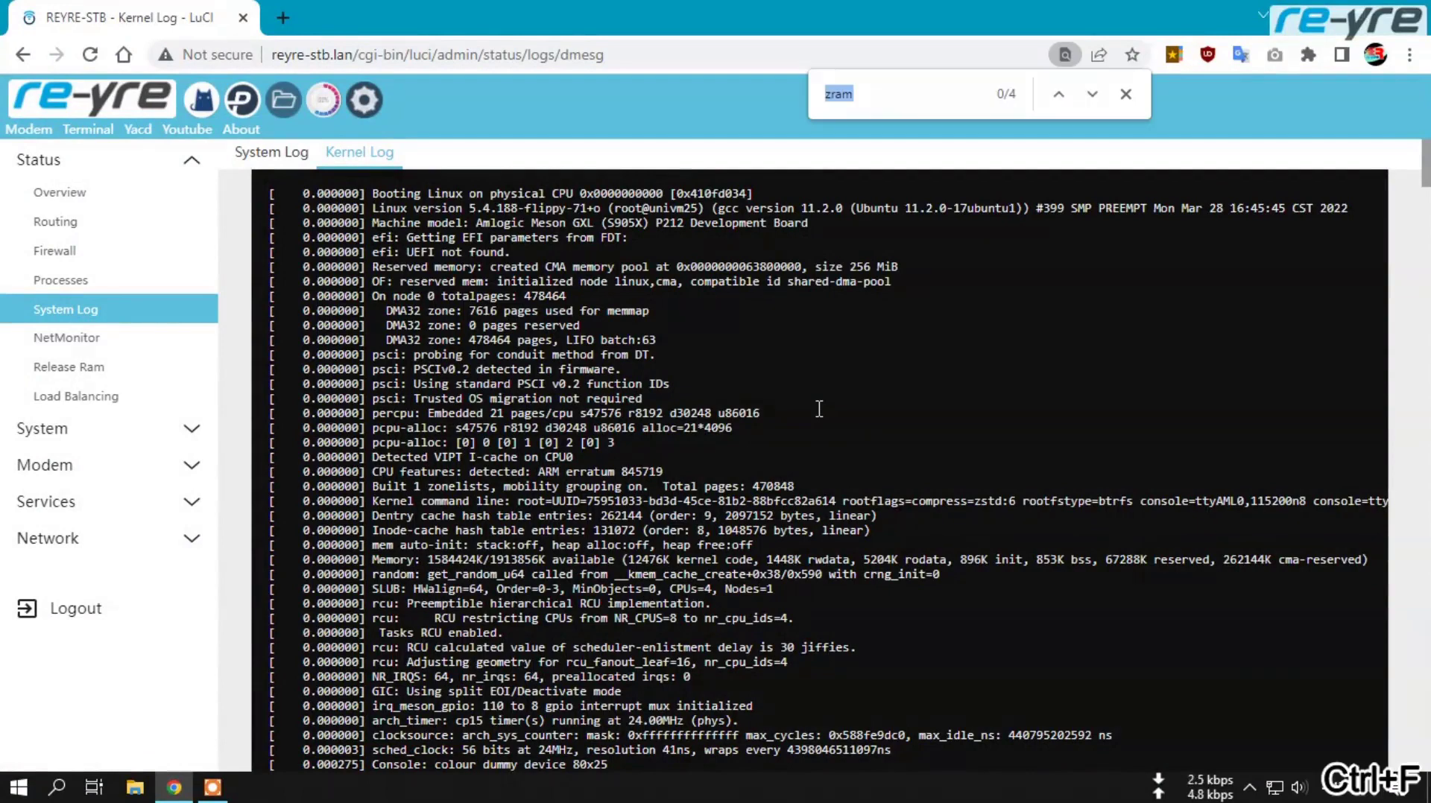
click(1094, 100)
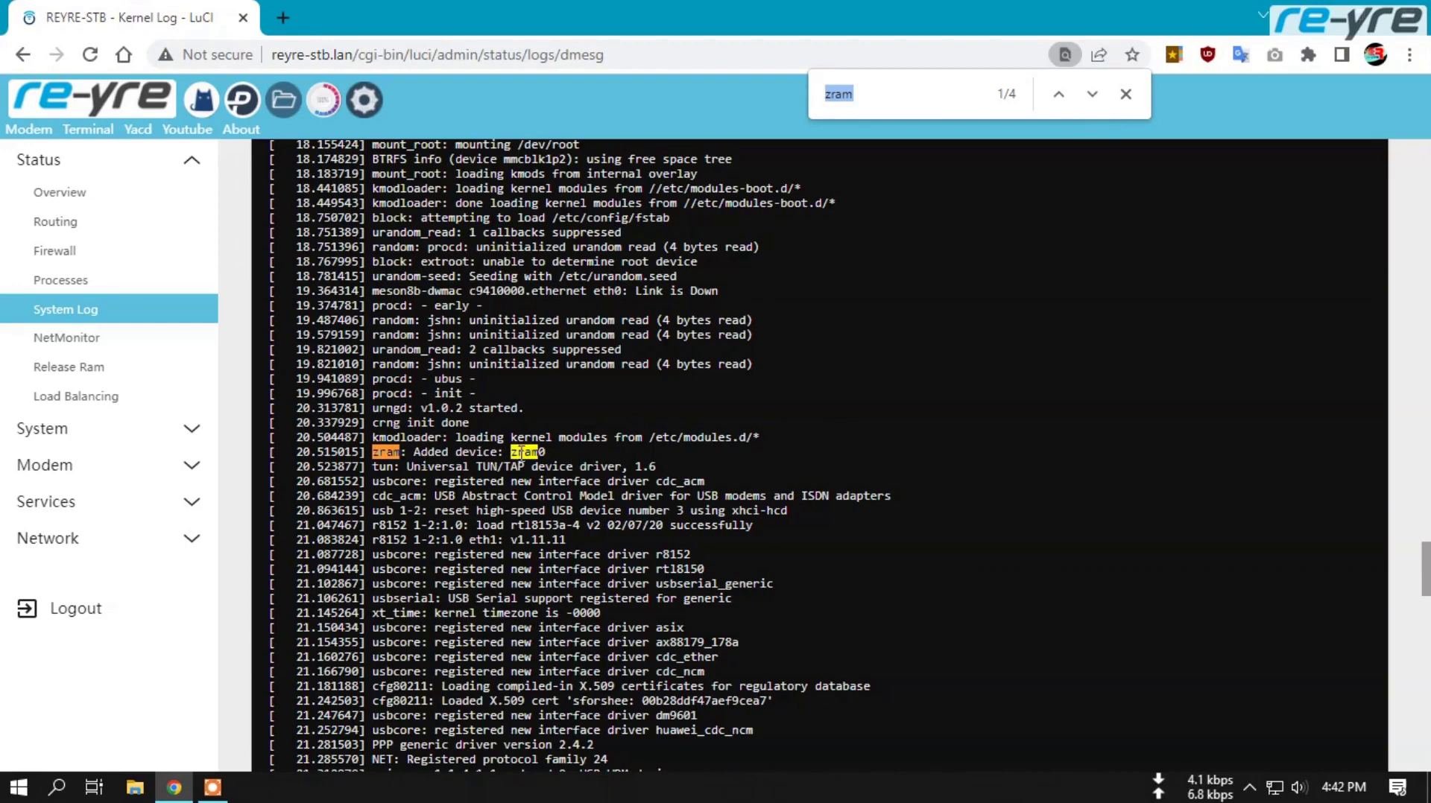
click(542, 454)
double_click(1086, 98)
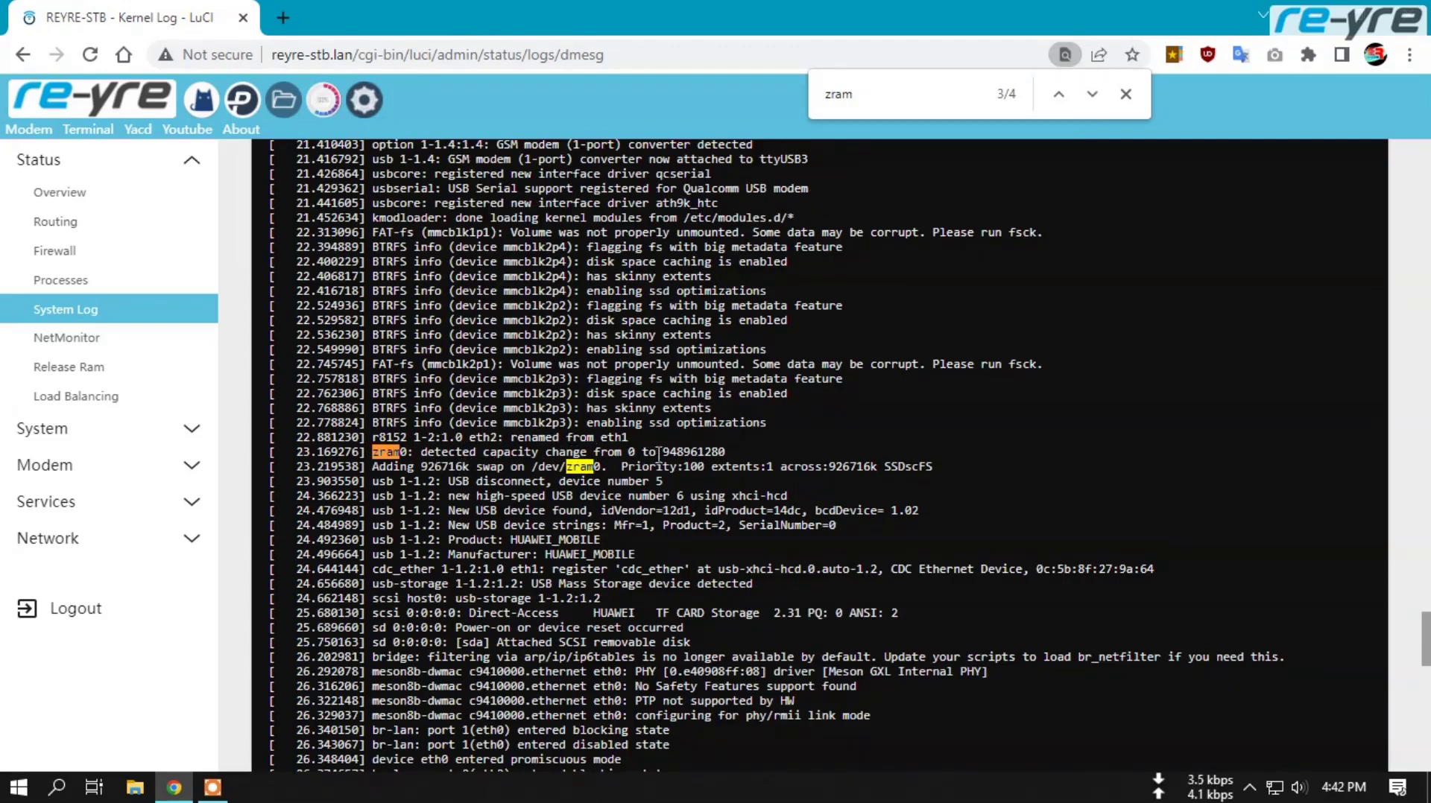
- Highlight the new capacity value in the kernel log entry about the zram0 capacity change
drag(544, 457, 653, 456)
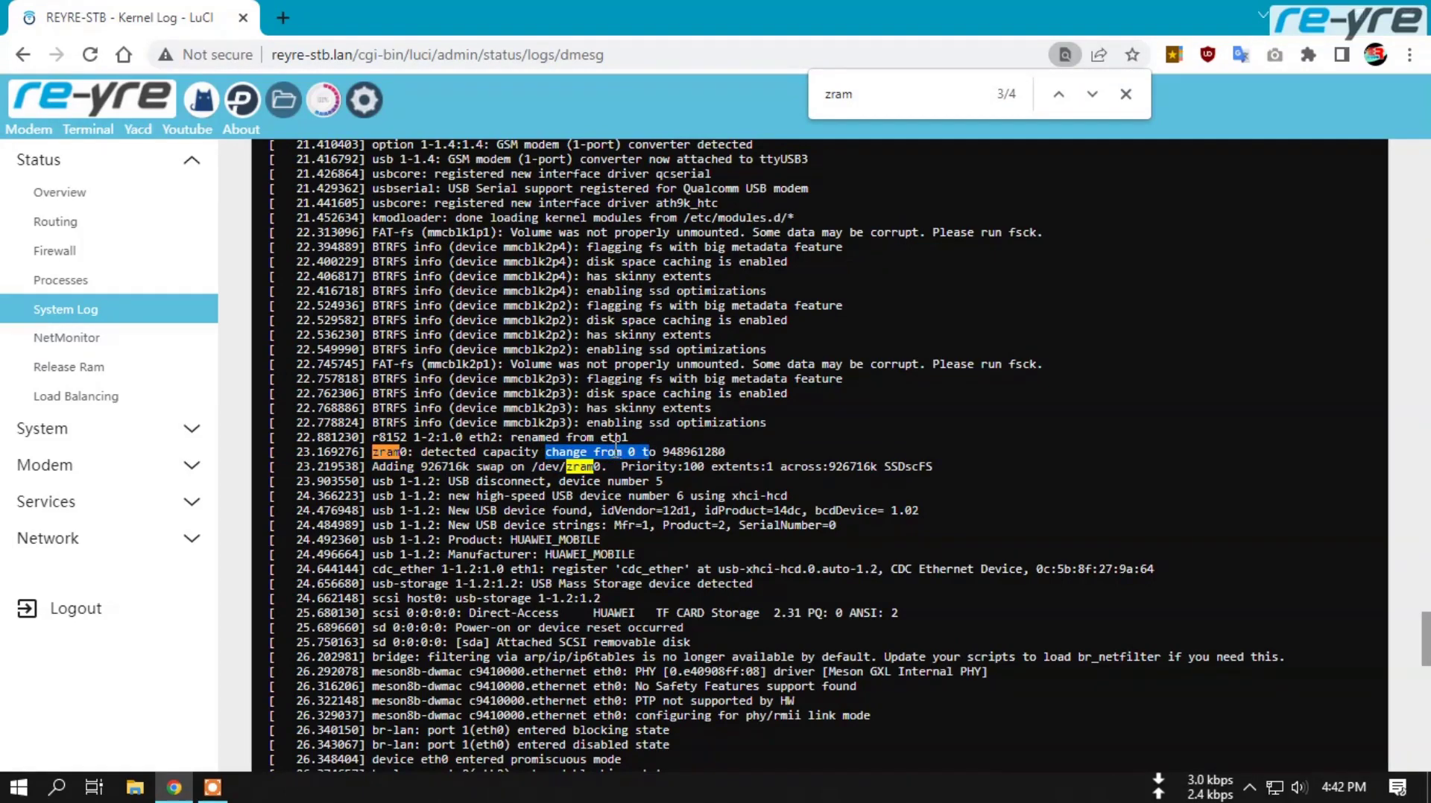
click(709, 450)
drag(659, 452, 731, 455)
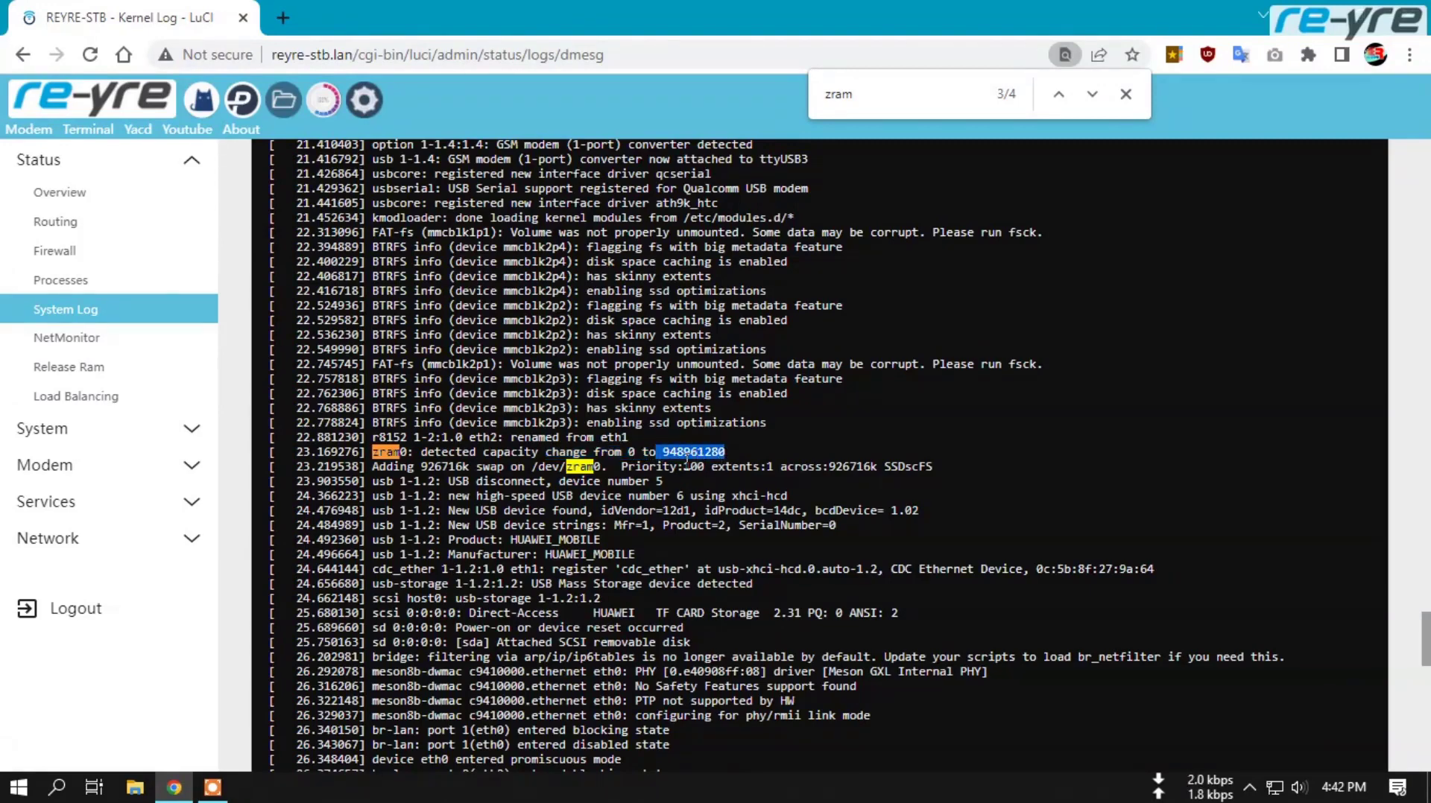
- Look through the system pages for the file explorer, the disk manager and the Amlogic service
click(154, 427)
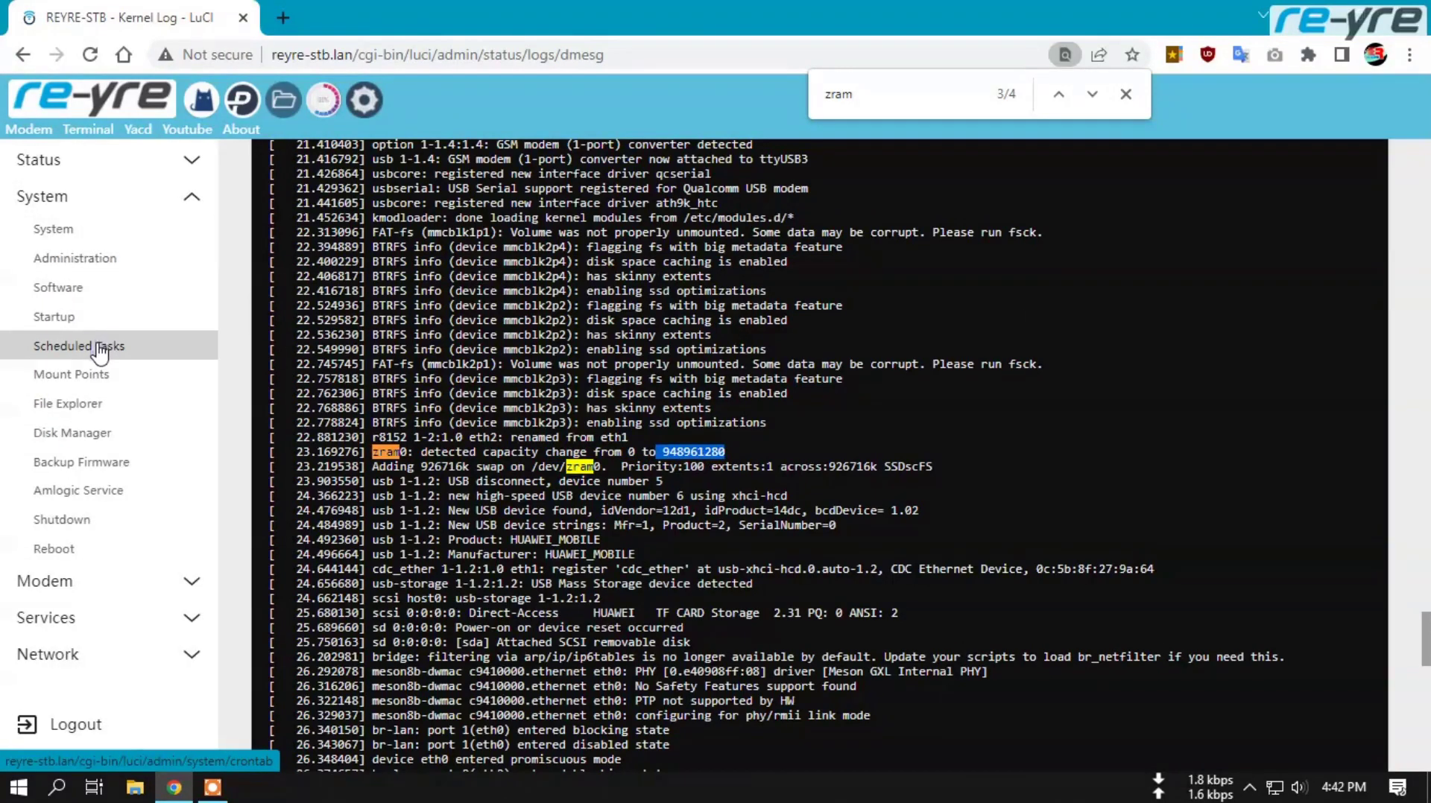
click(73, 406)
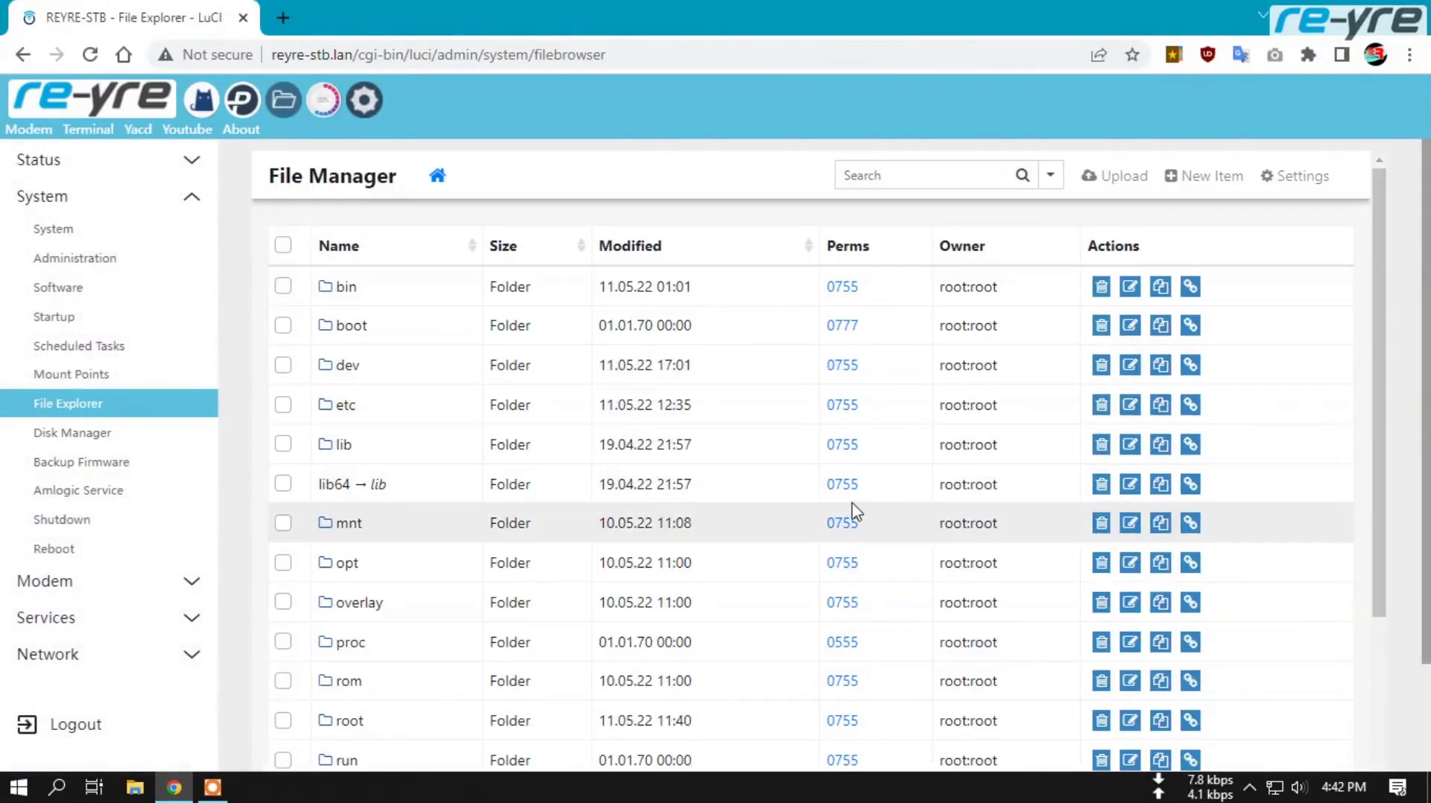
click(93, 435)
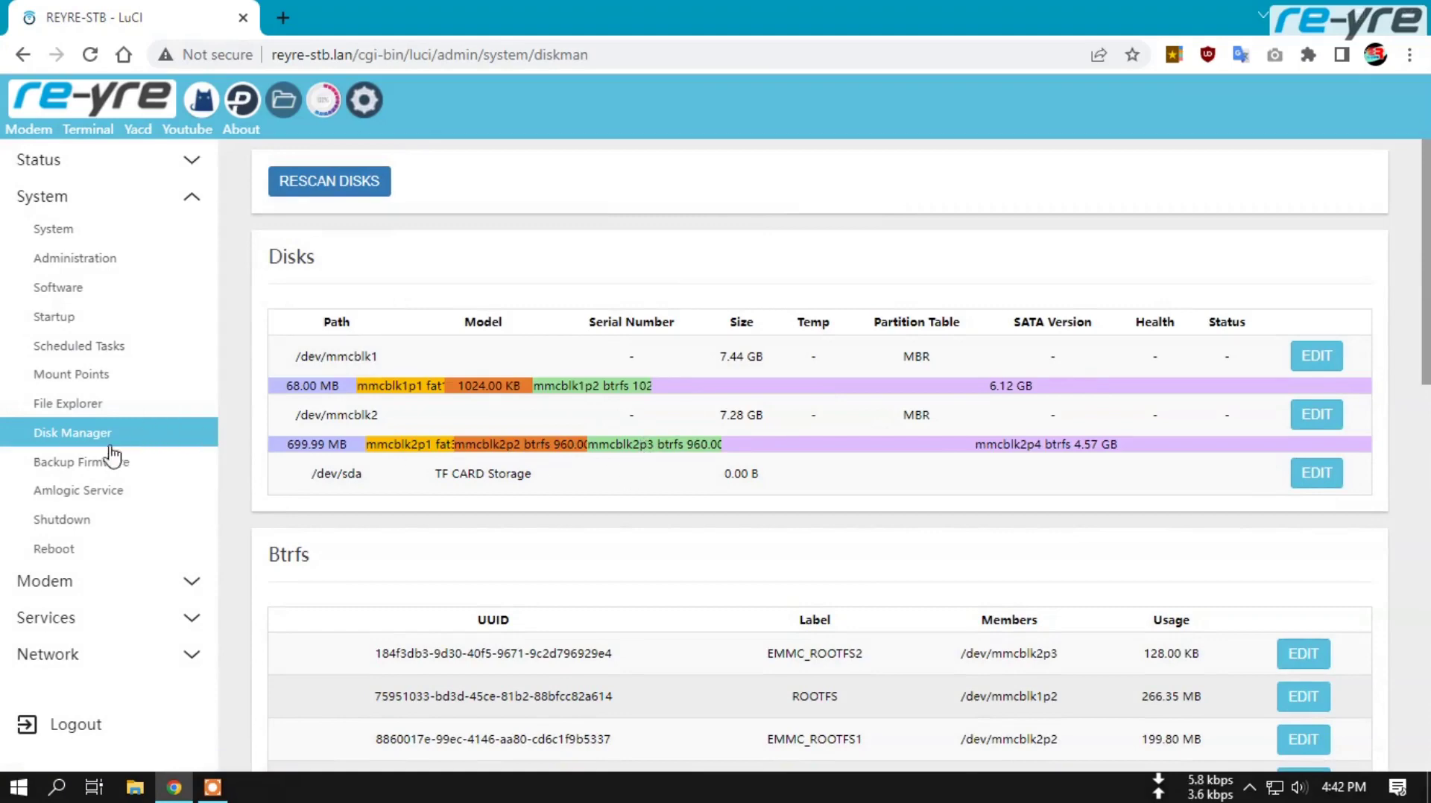
click(90, 492)
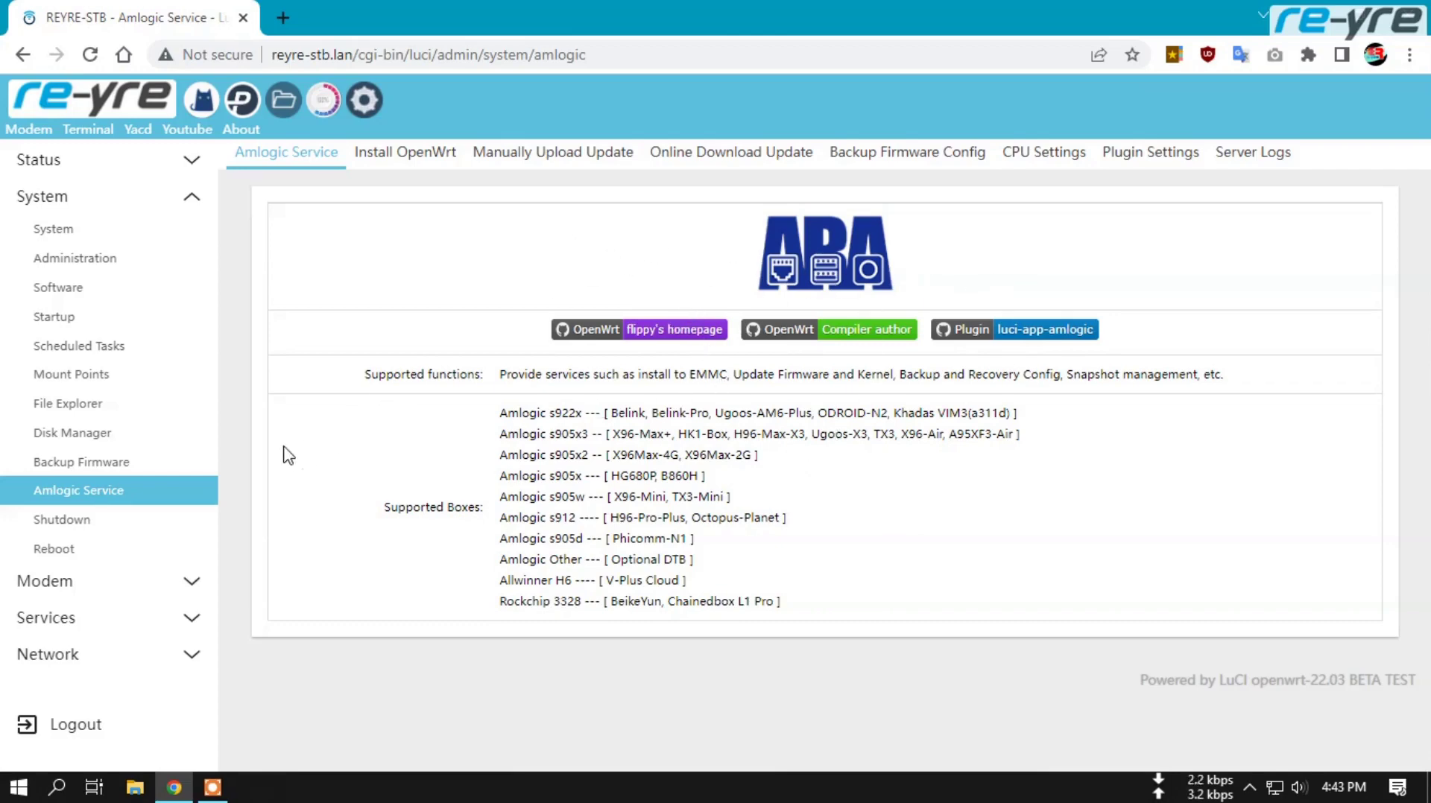
- Look over the available modem and service entries, then view the ZeroTier base settings and the web terminal
click(105, 580)
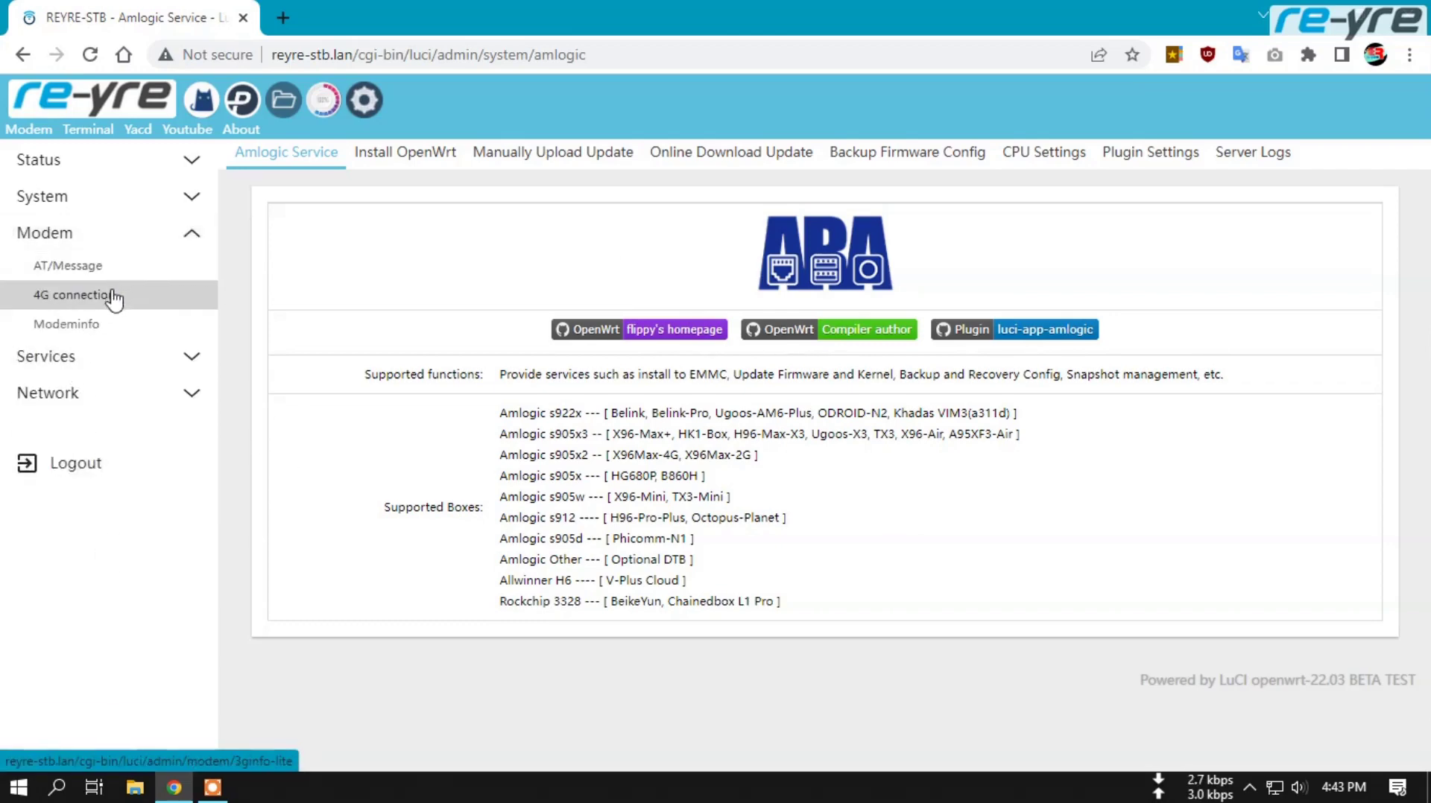
click(108, 365)
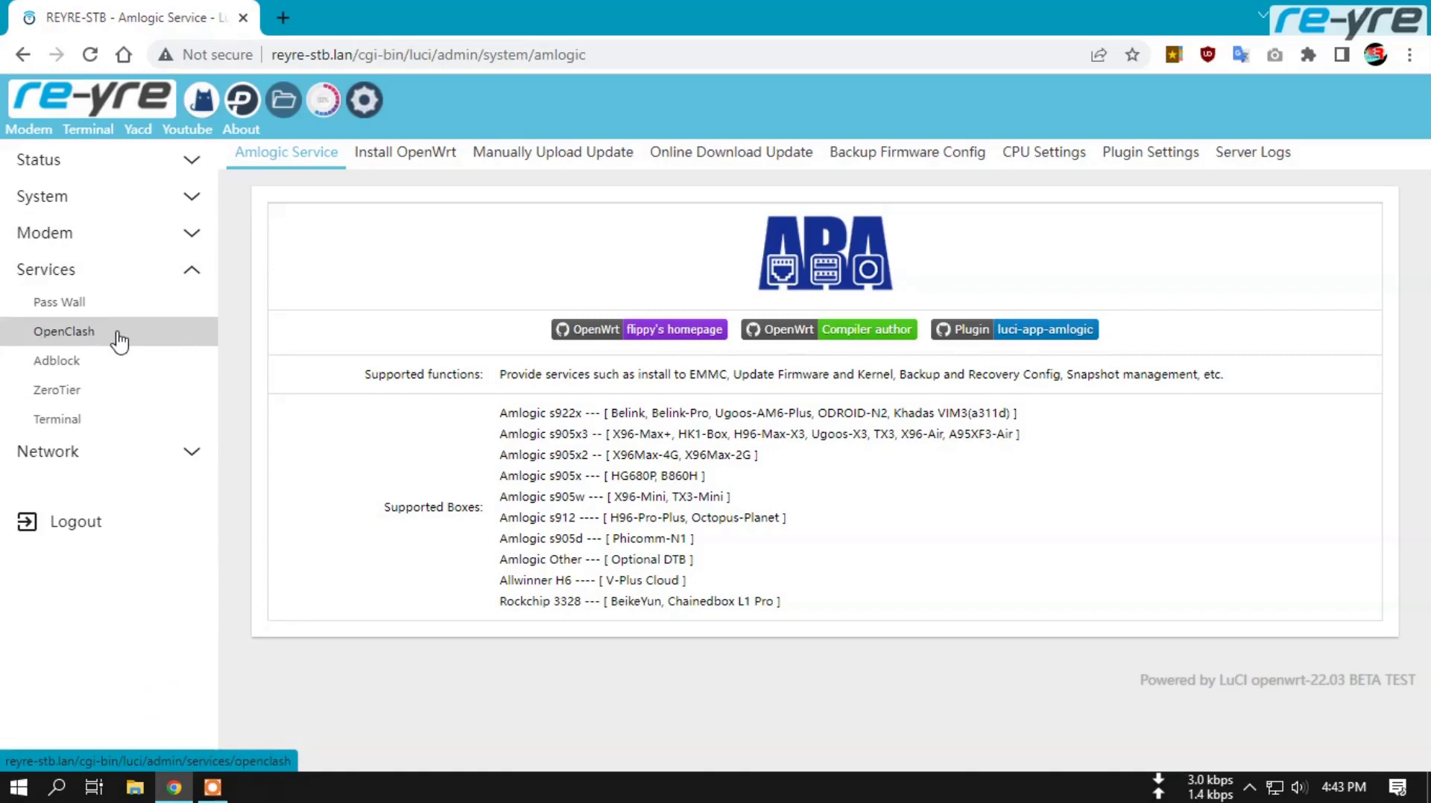
click(113, 395)
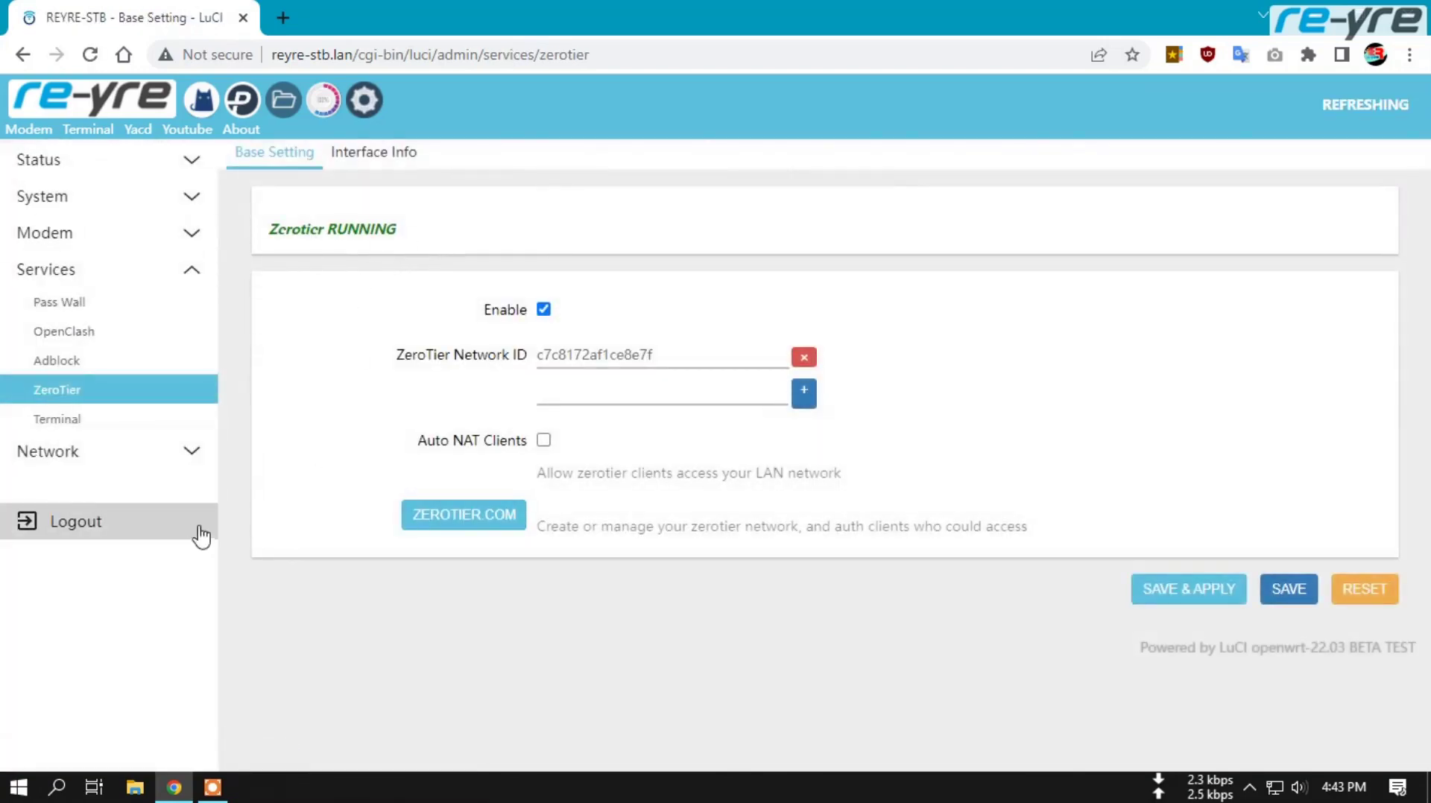
click(82, 425)
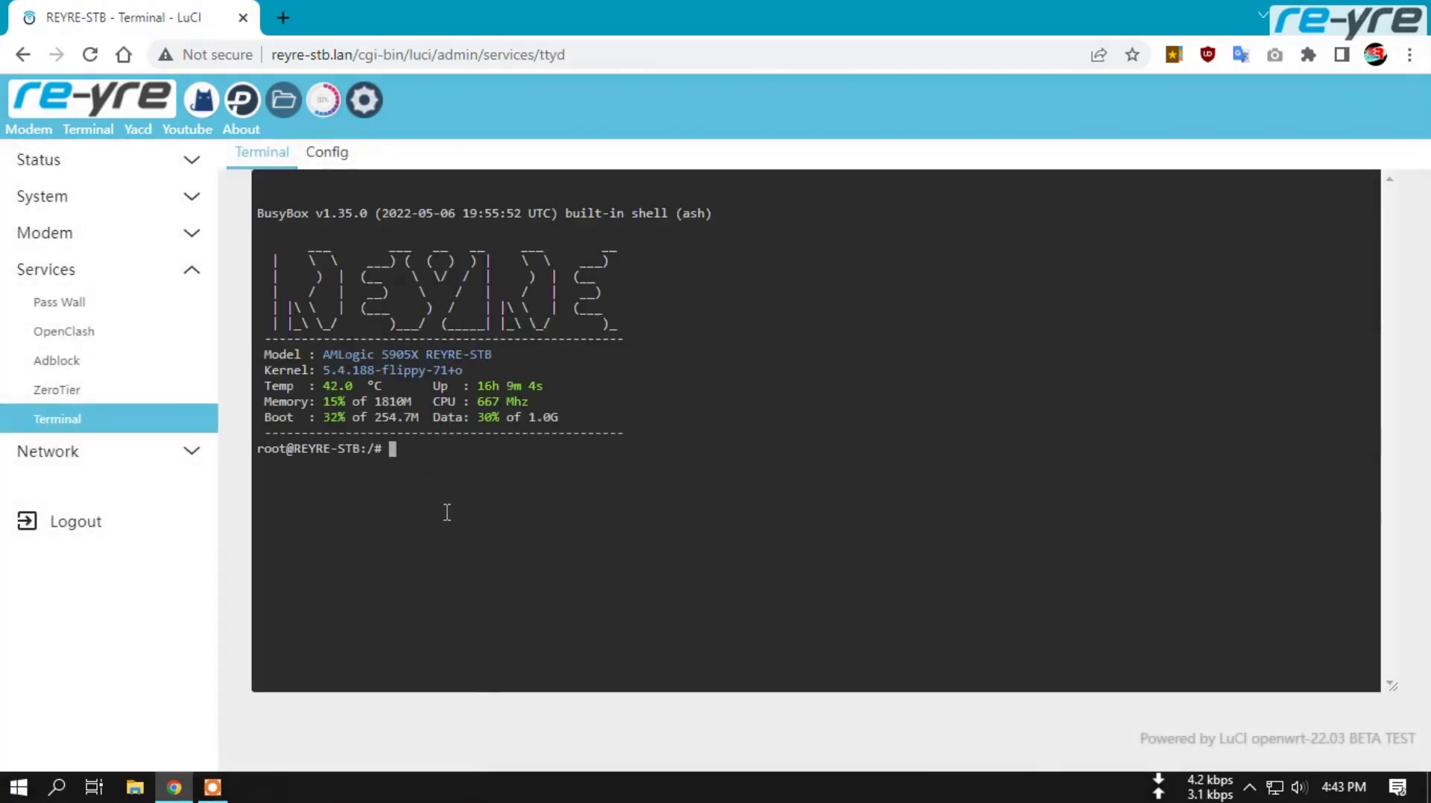
- View the network interfaces and the routing page's static IPv4 routes, static IPv6 routes, IPv4 rules and IPv6 rules
click(197, 450)
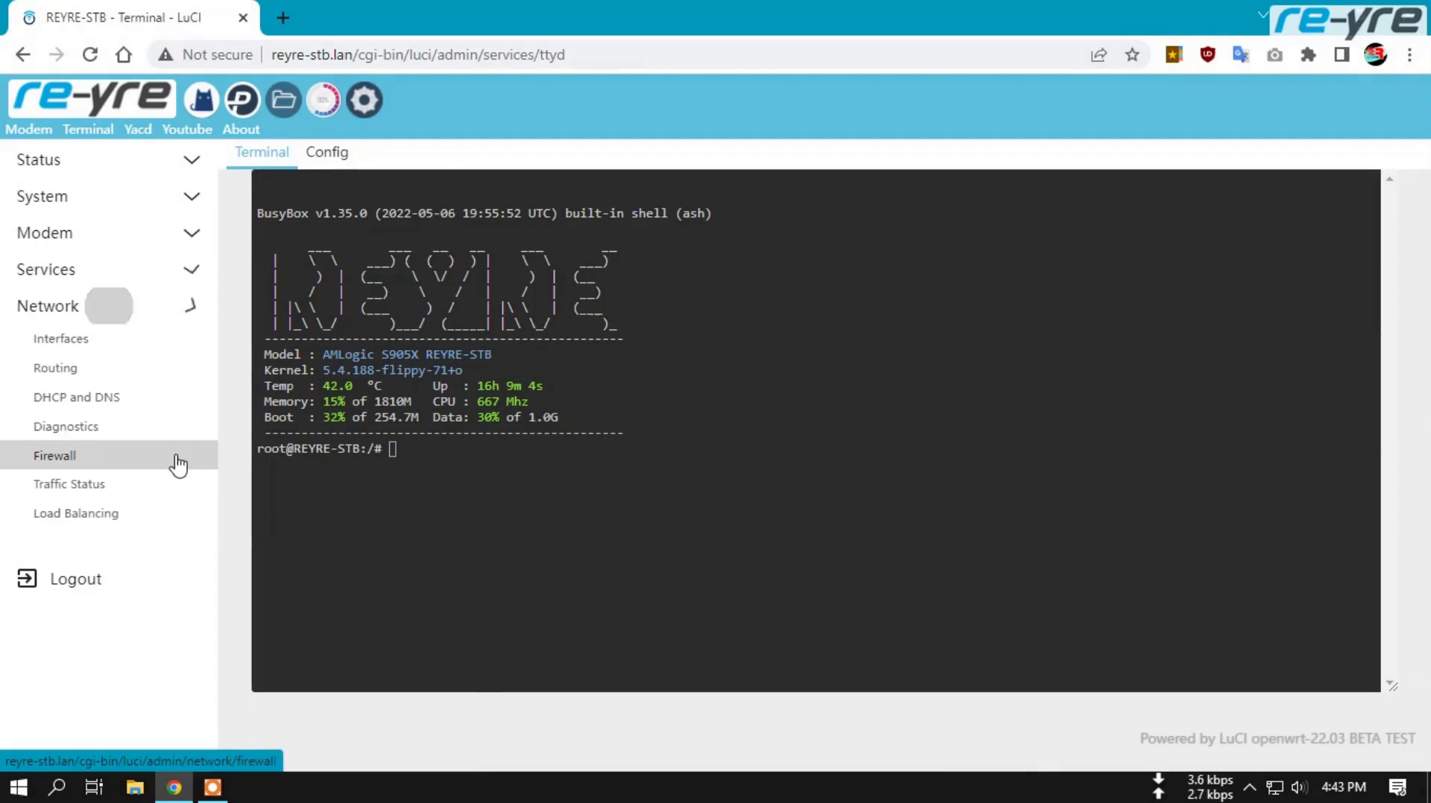
click(84, 342)
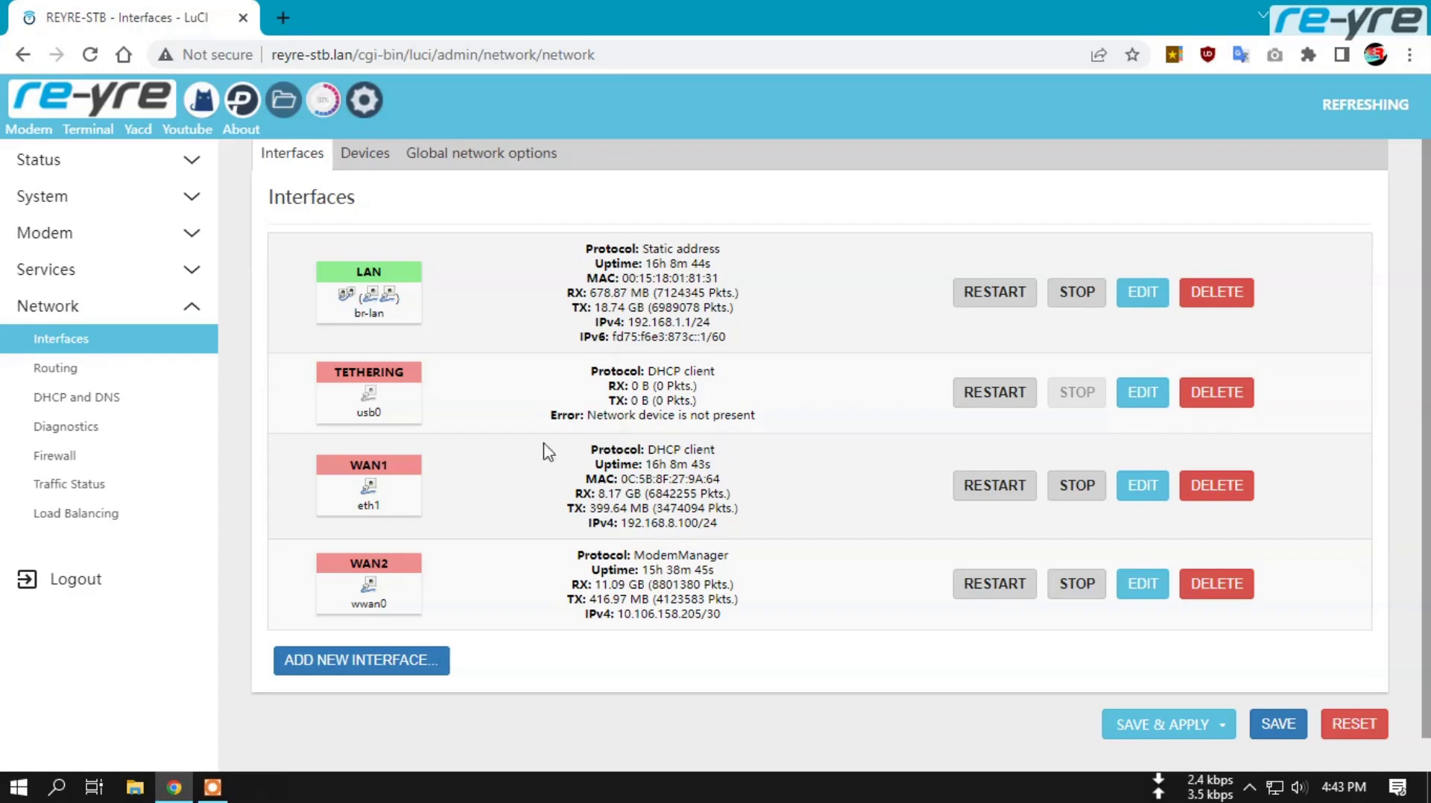
click(99, 378)
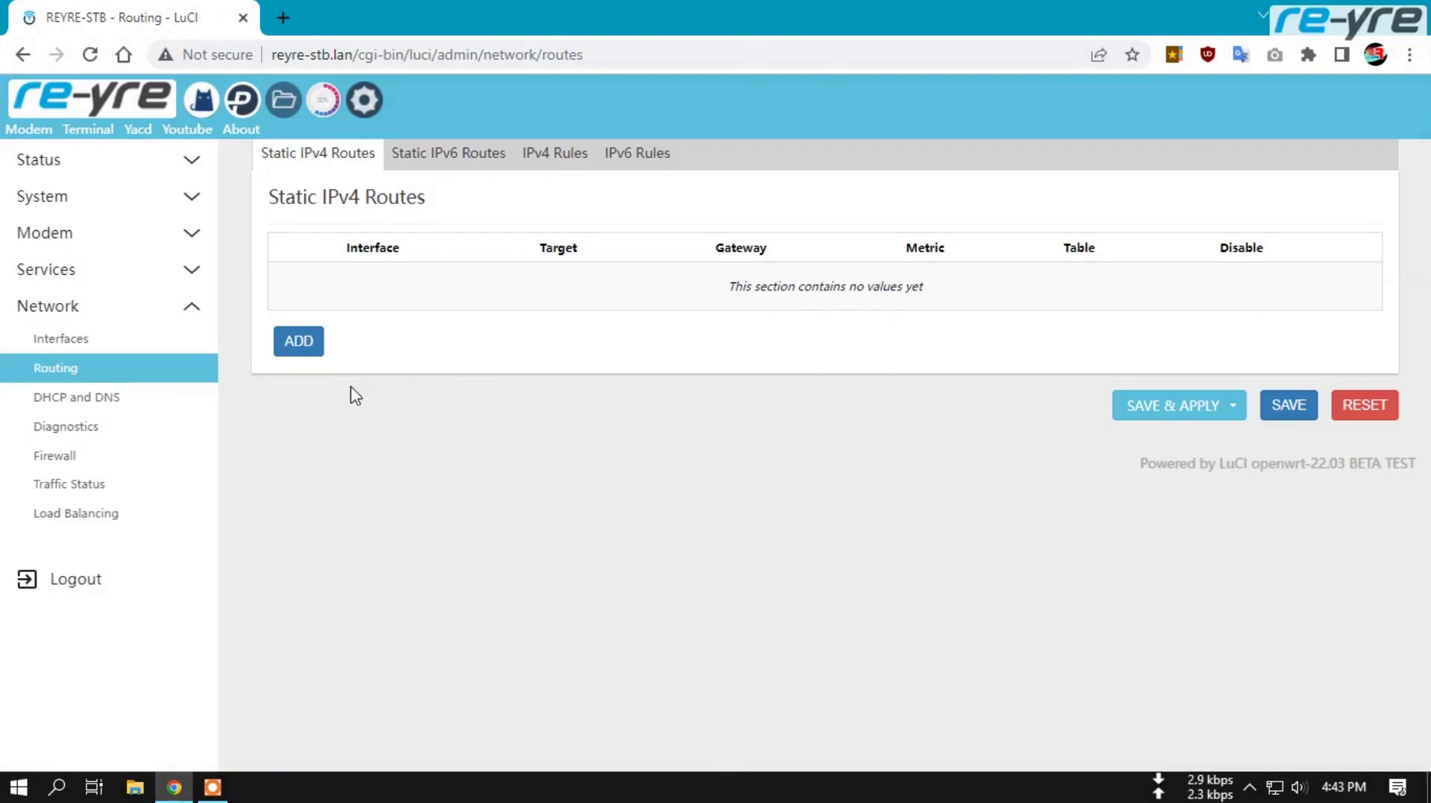
click(446, 159)
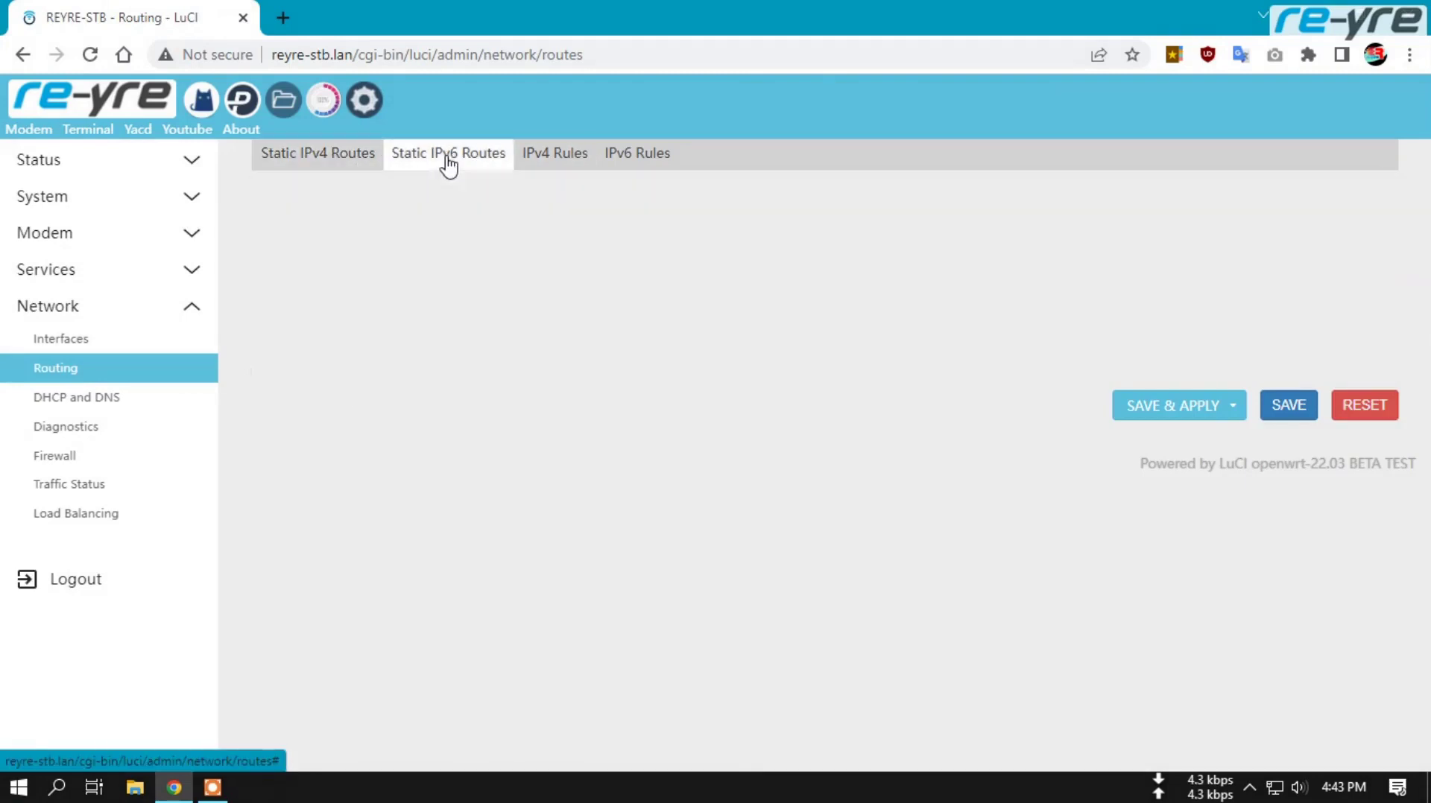
click(538, 170)
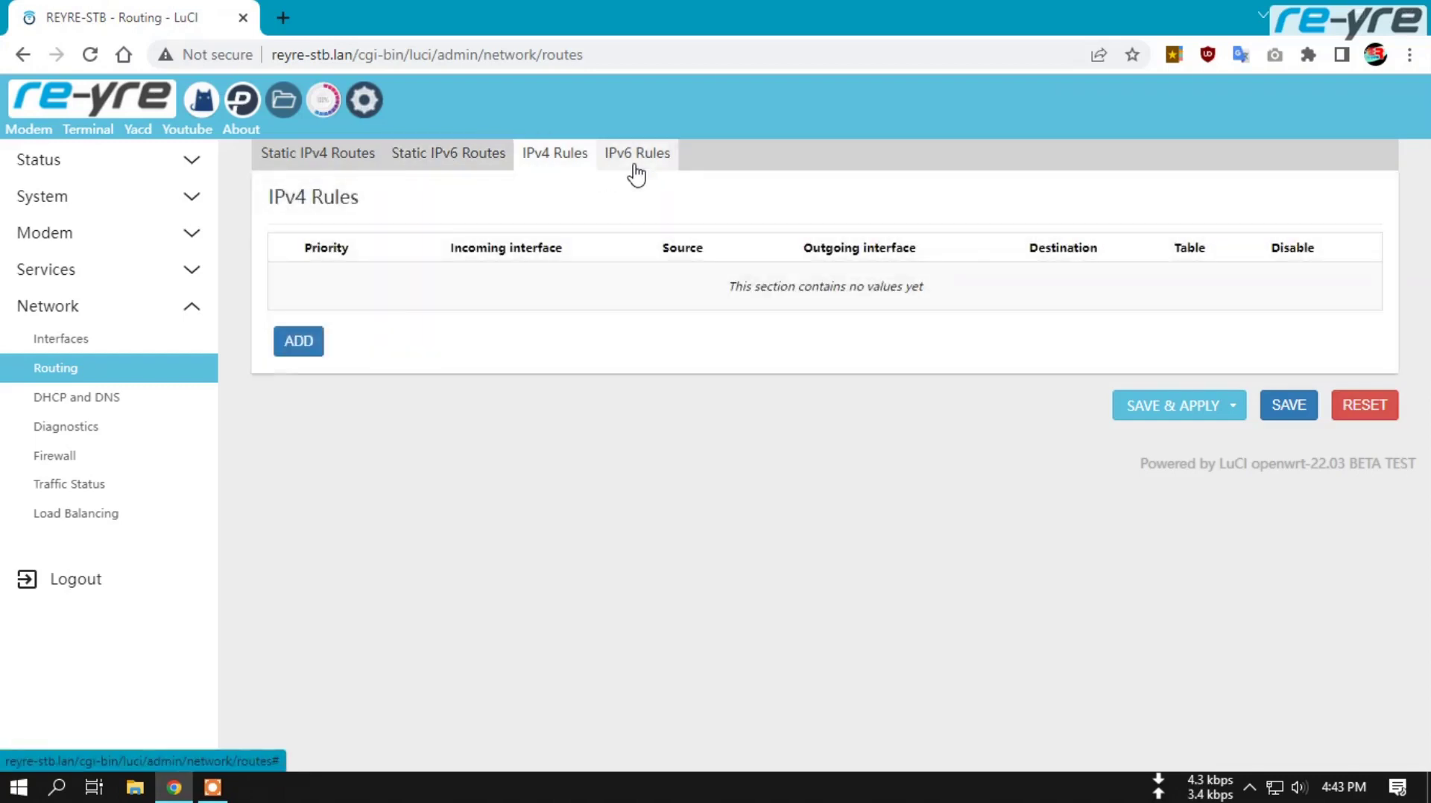
click(636, 172)
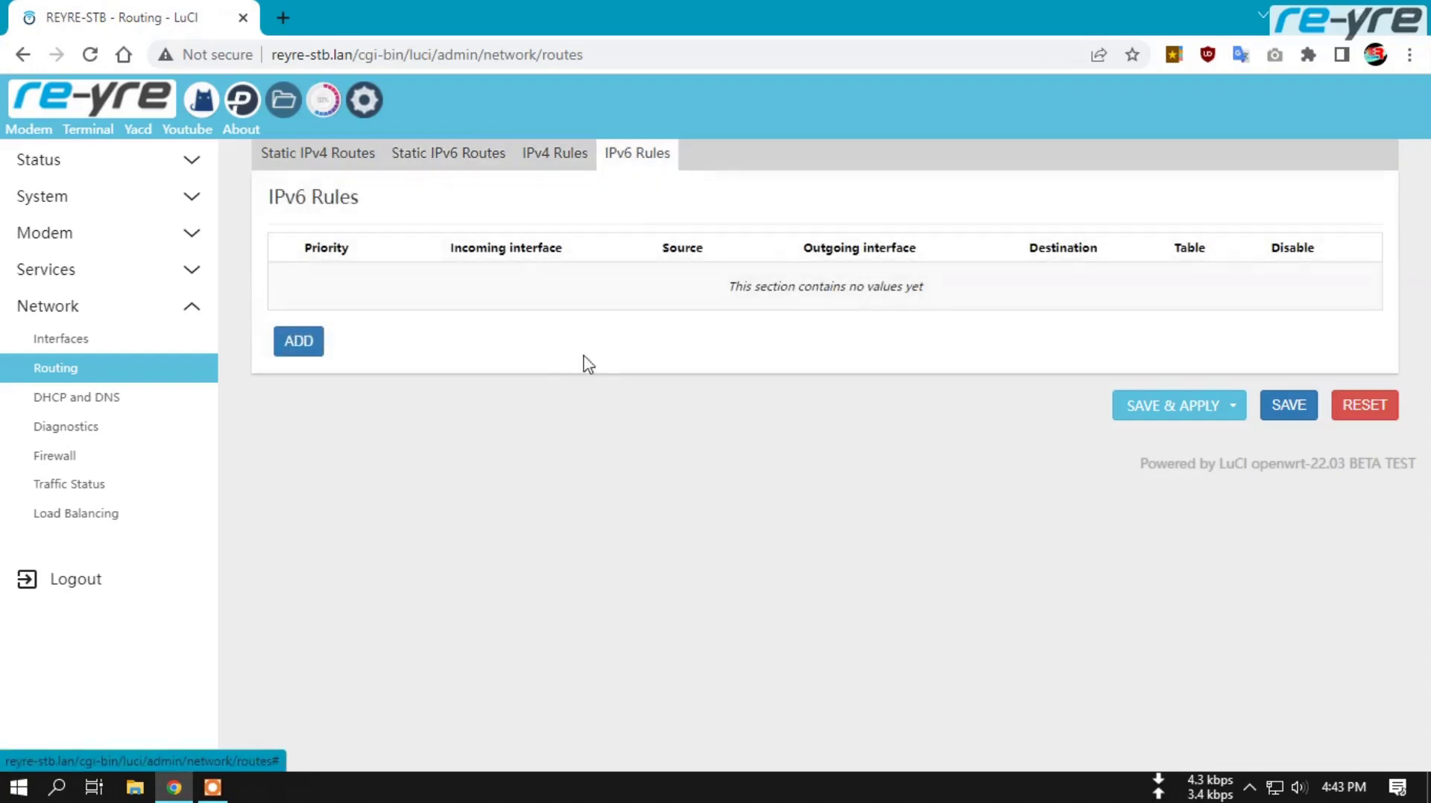
- Review the DHCP and DNS general settings, the IP sets and the hostnames
click(111, 400)
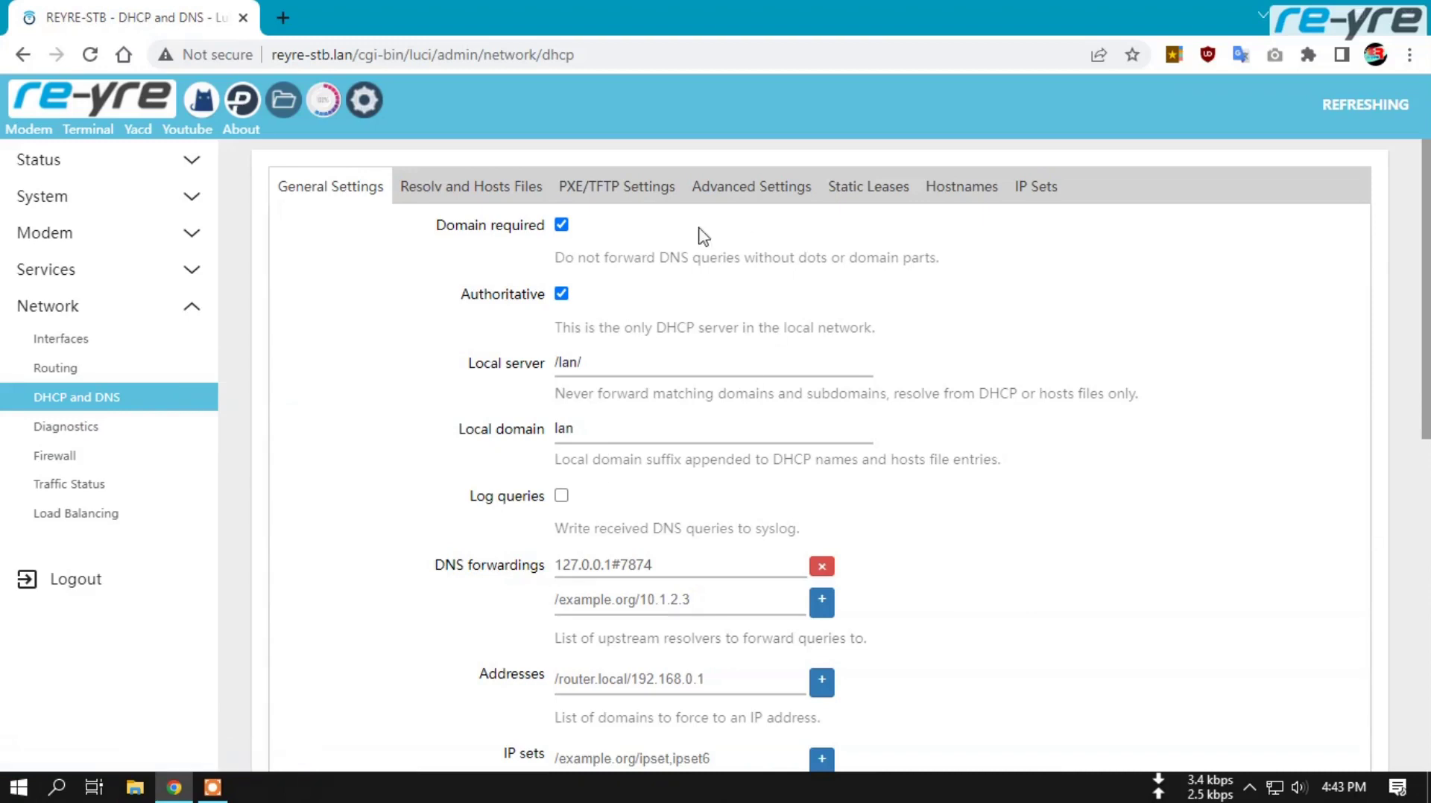
click(963, 195)
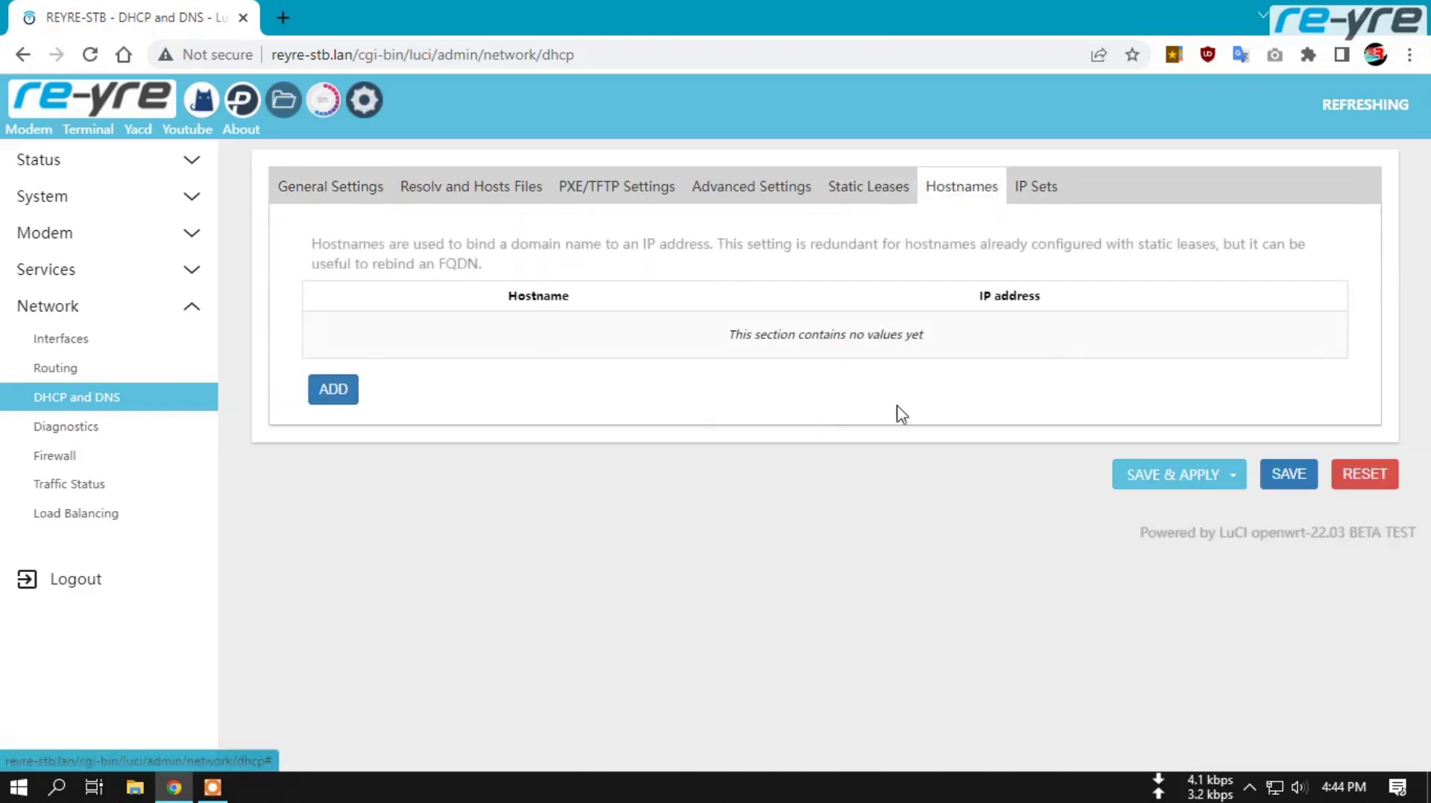
click(1033, 191)
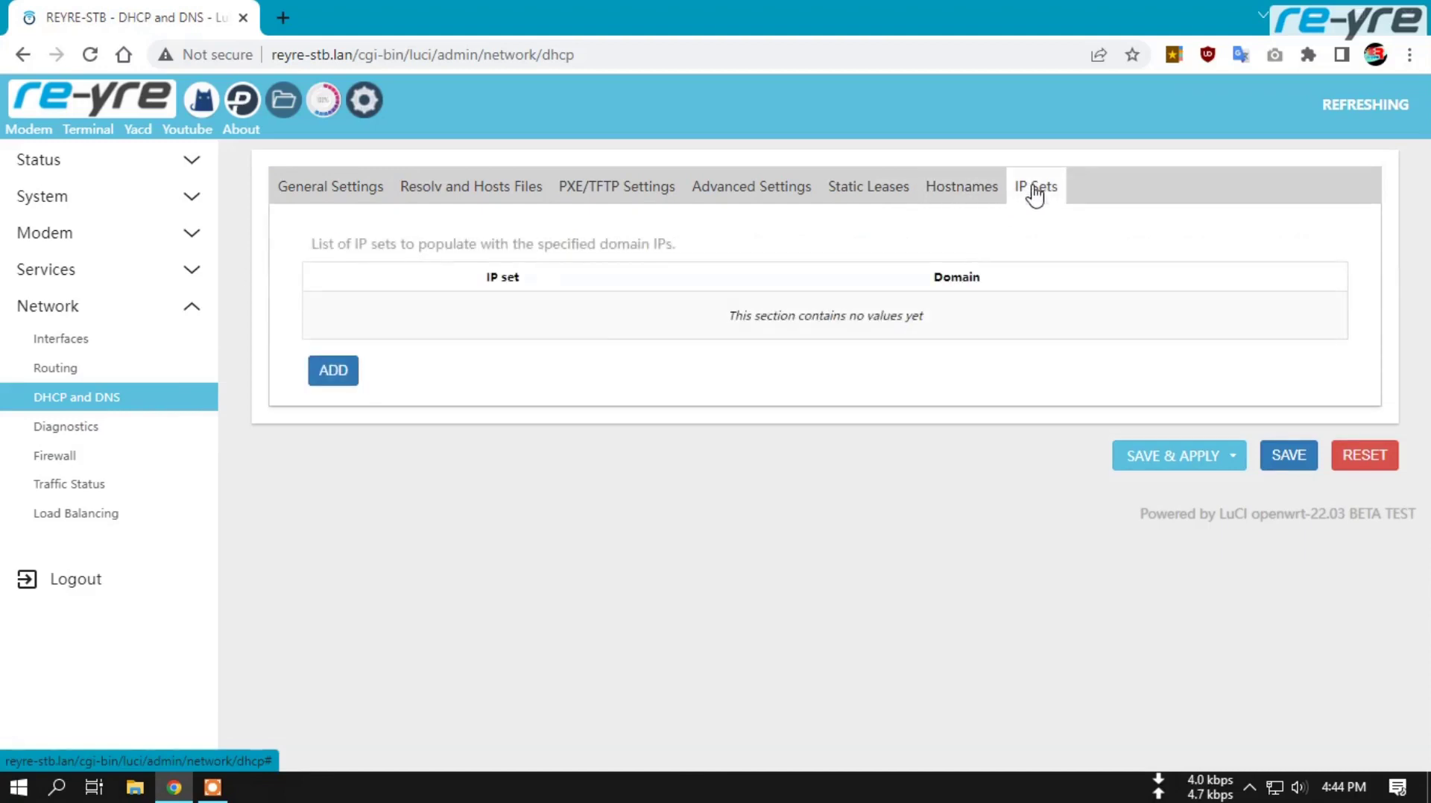
click(959, 195)
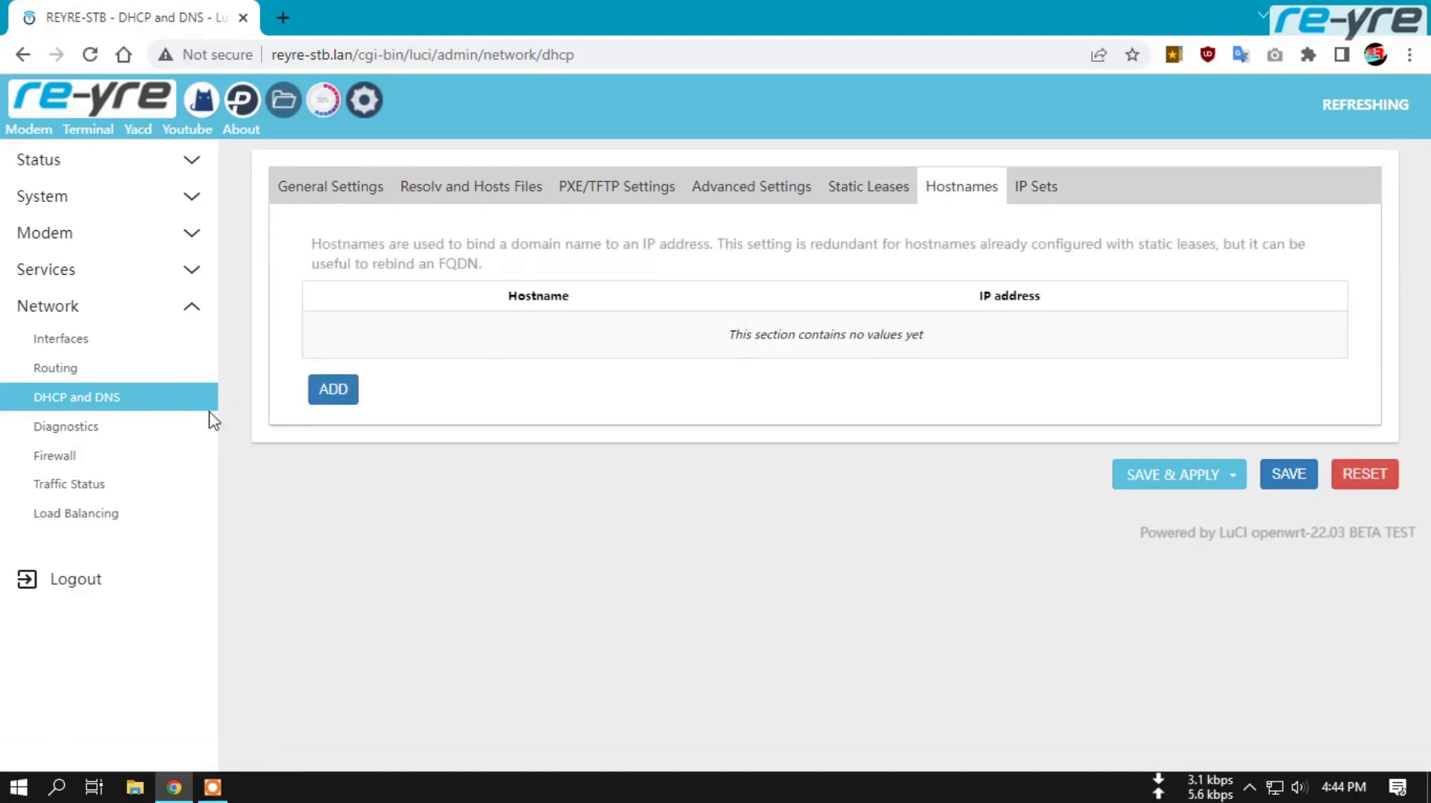
- Look through the network diagnostics, the firewall's Routing/NAT offloading settings, the traffic status and the load-balancing interfaces
click(68, 434)
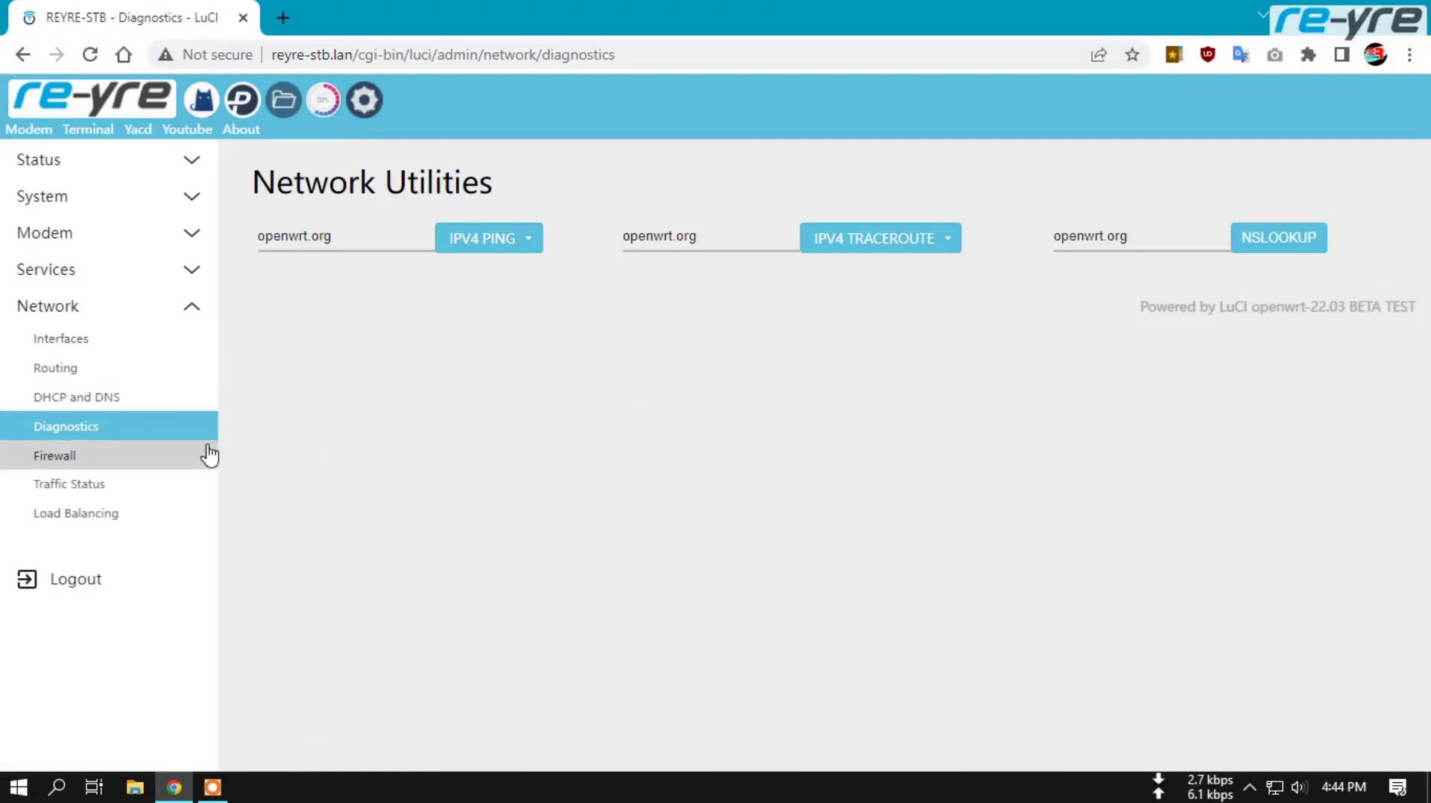
click(82, 462)
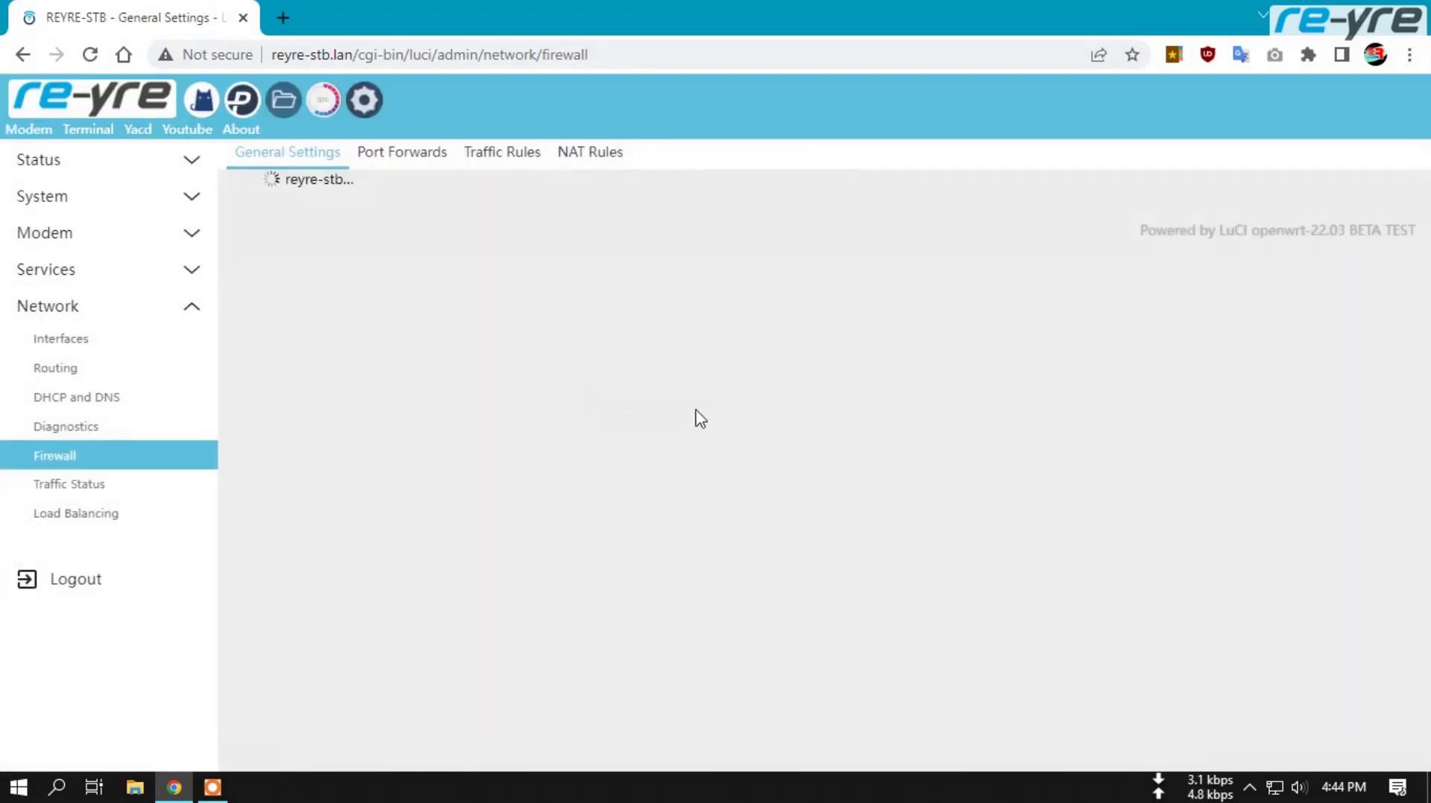
scroll(706, 415, down, 3)
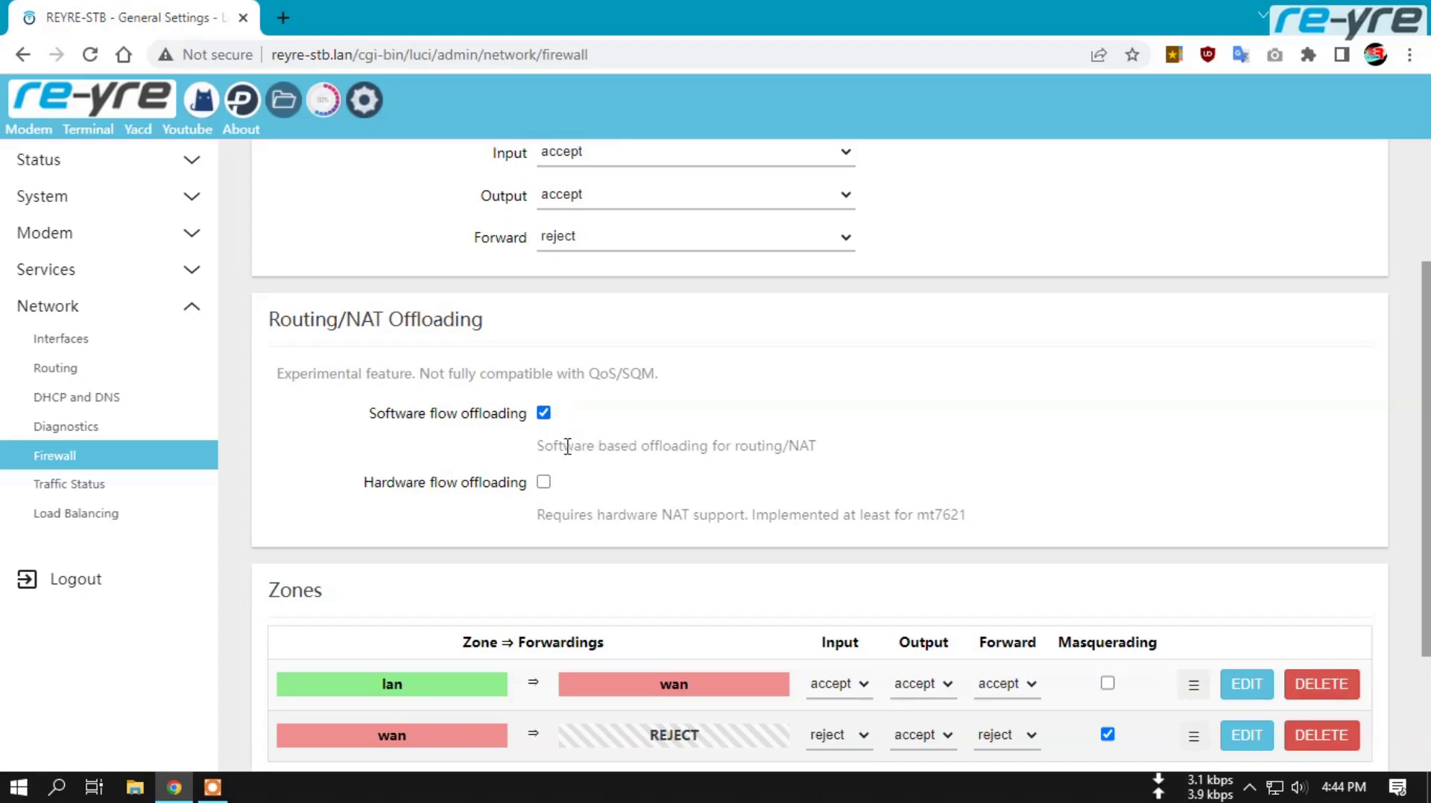
click(75, 484)
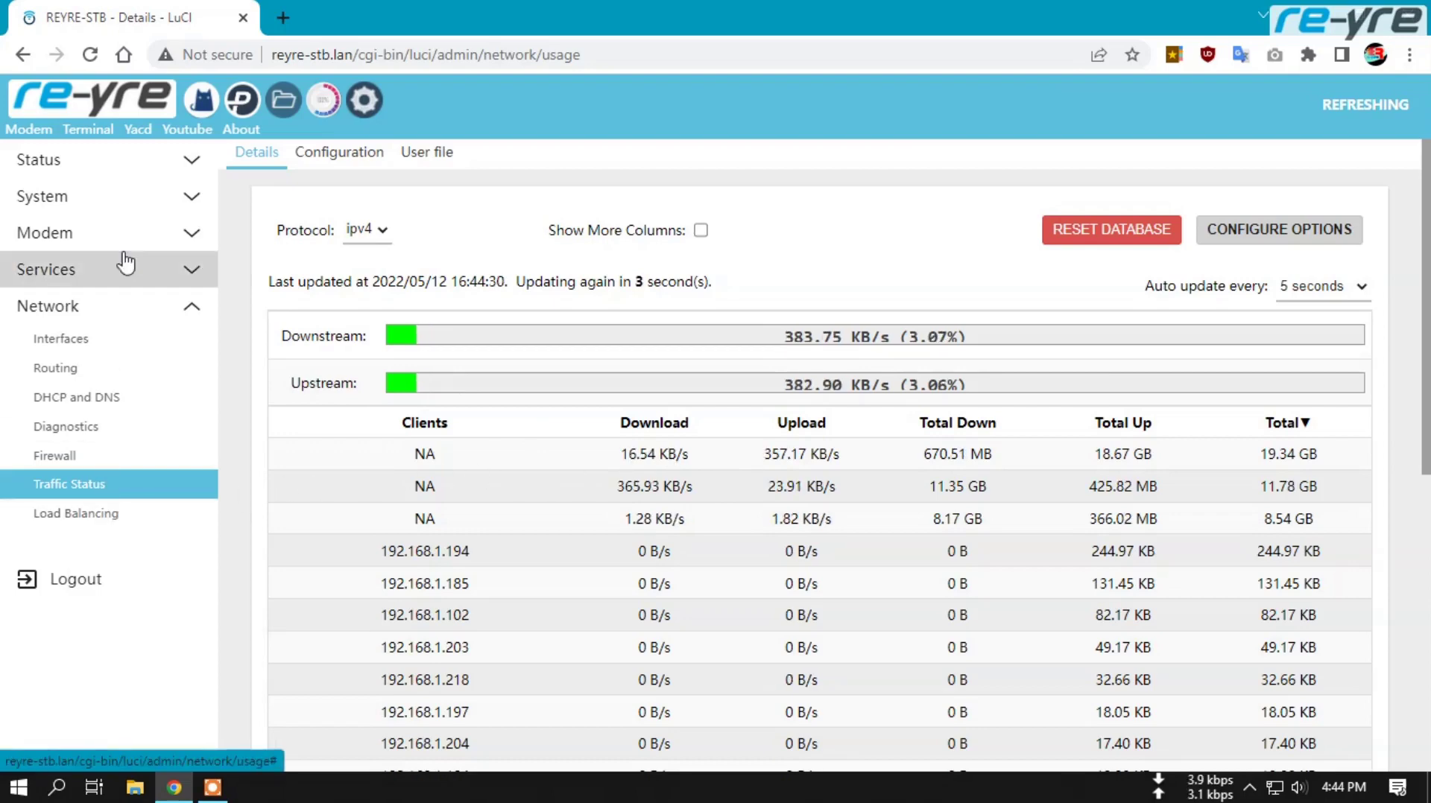
click(109, 514)
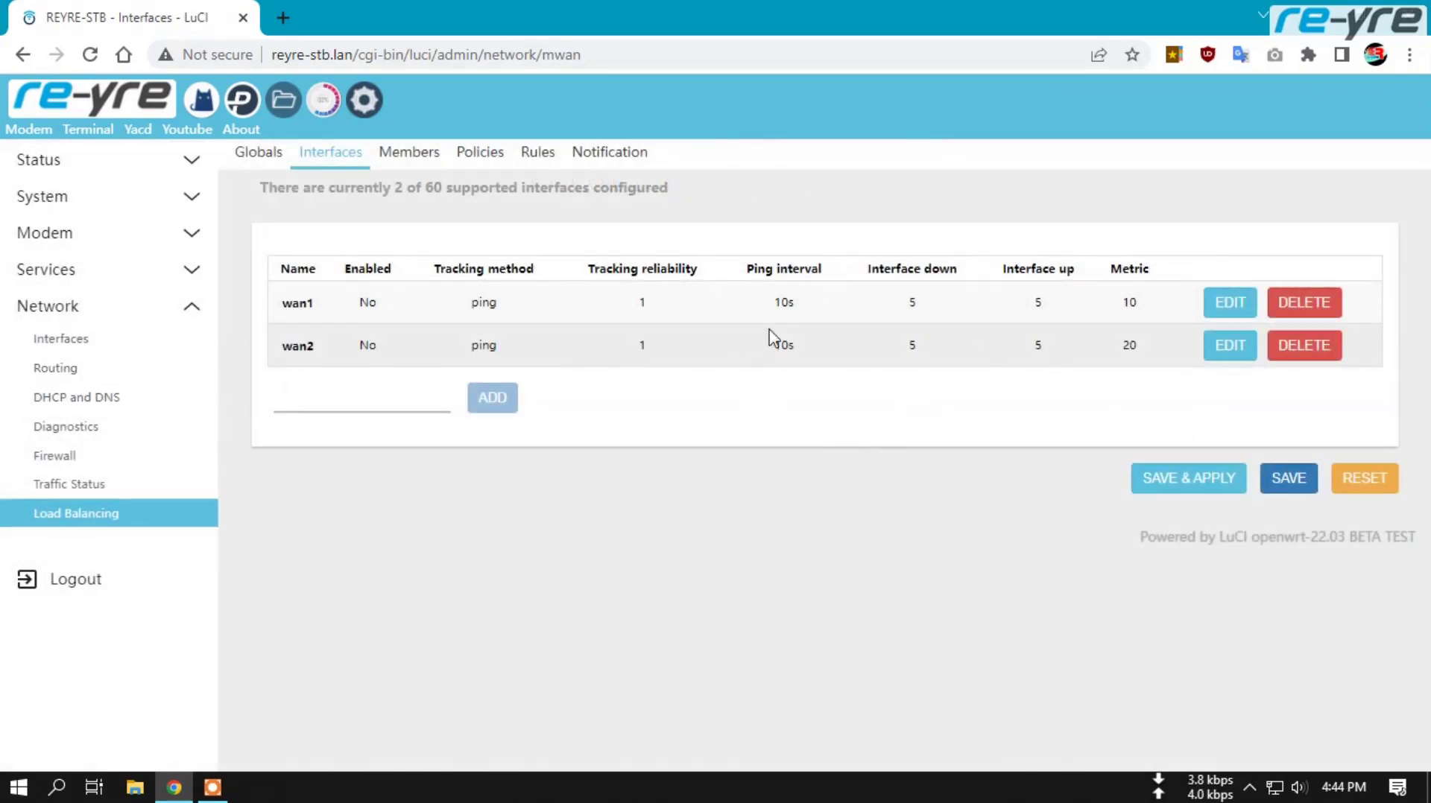
- View the OpenClash overview, then run health checks on the PP-Gaming and PP-Universal proxy providers in the Yacd dashboard
click(202, 104)
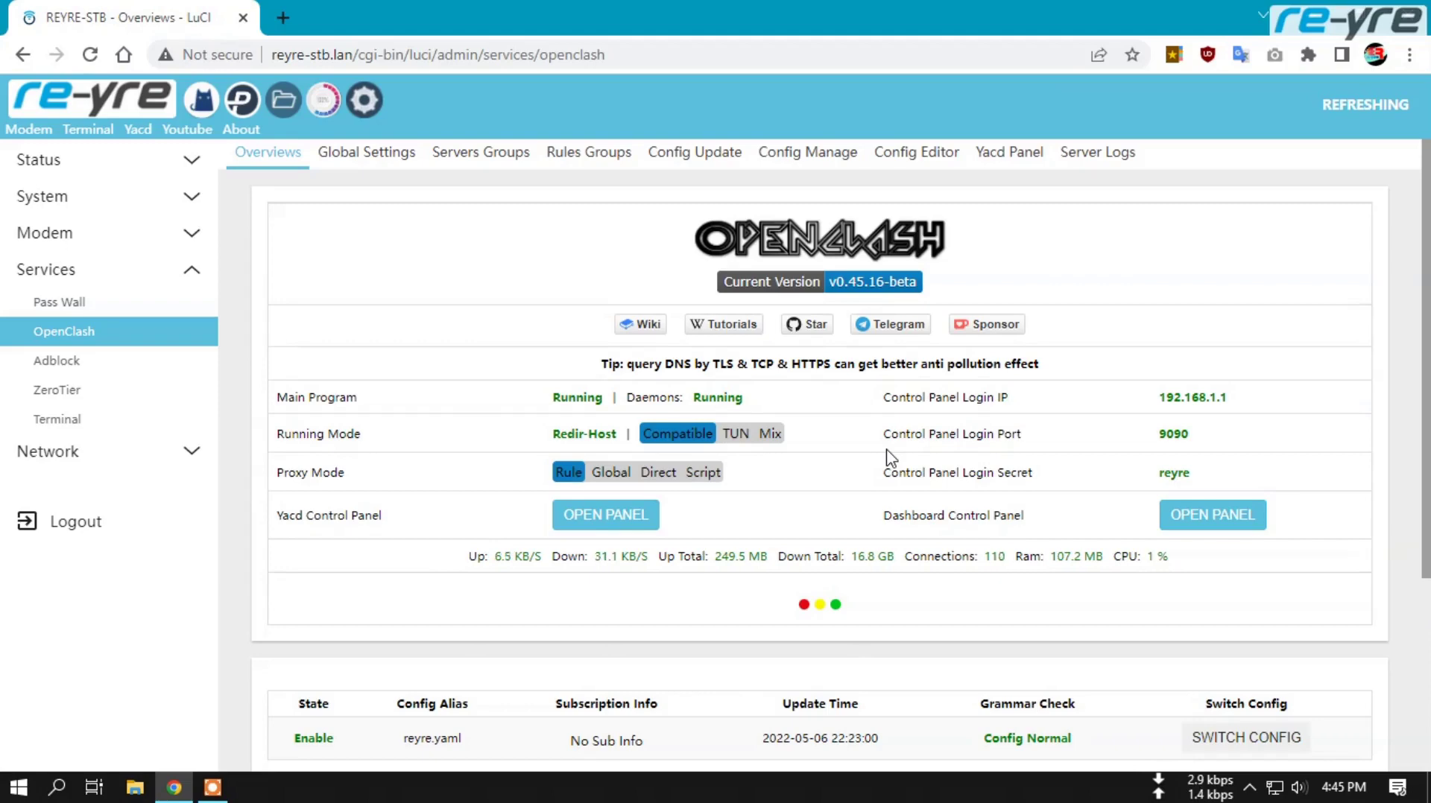
click(138, 131)
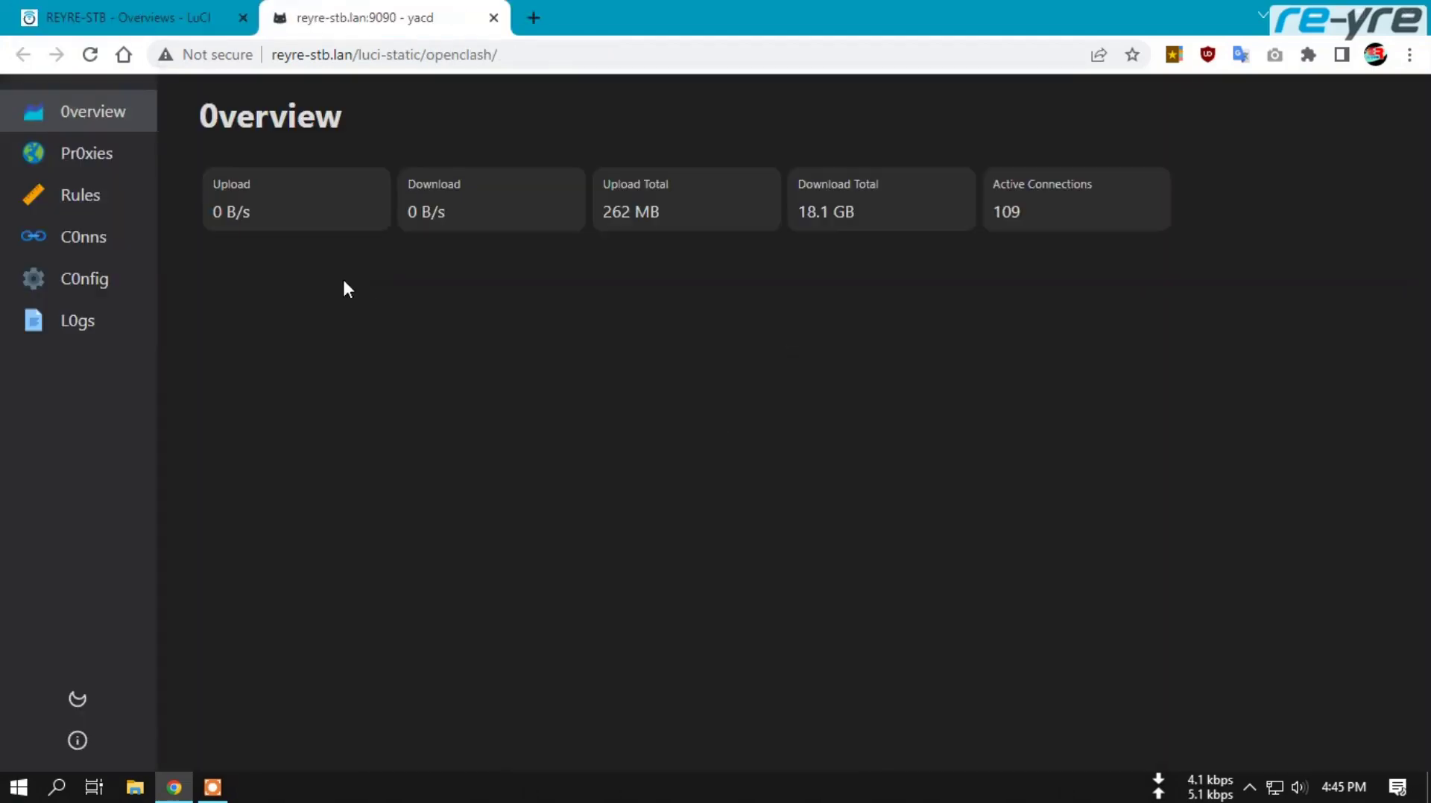
click(91, 157)
scroll(477, 484, down, 3)
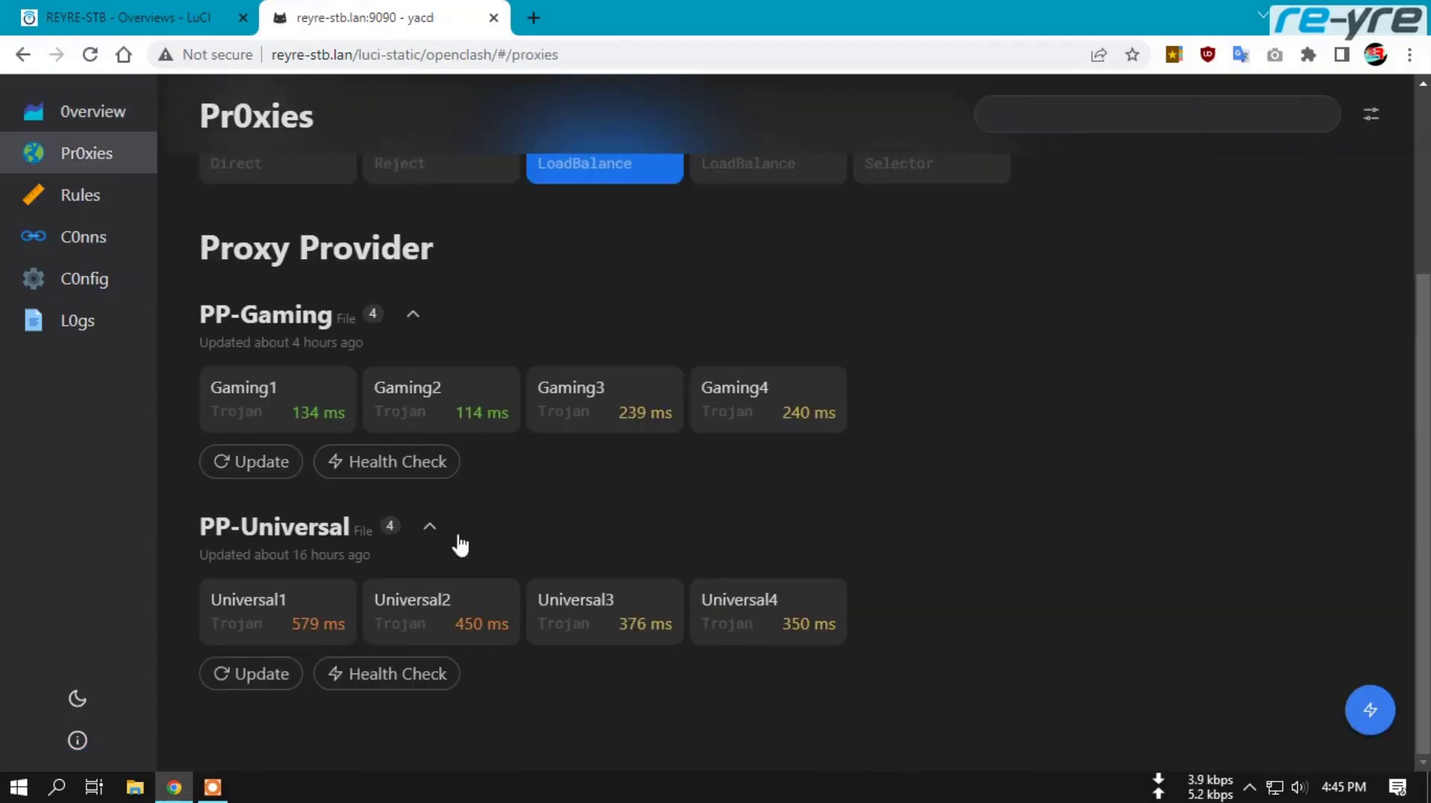
click(326, 465)
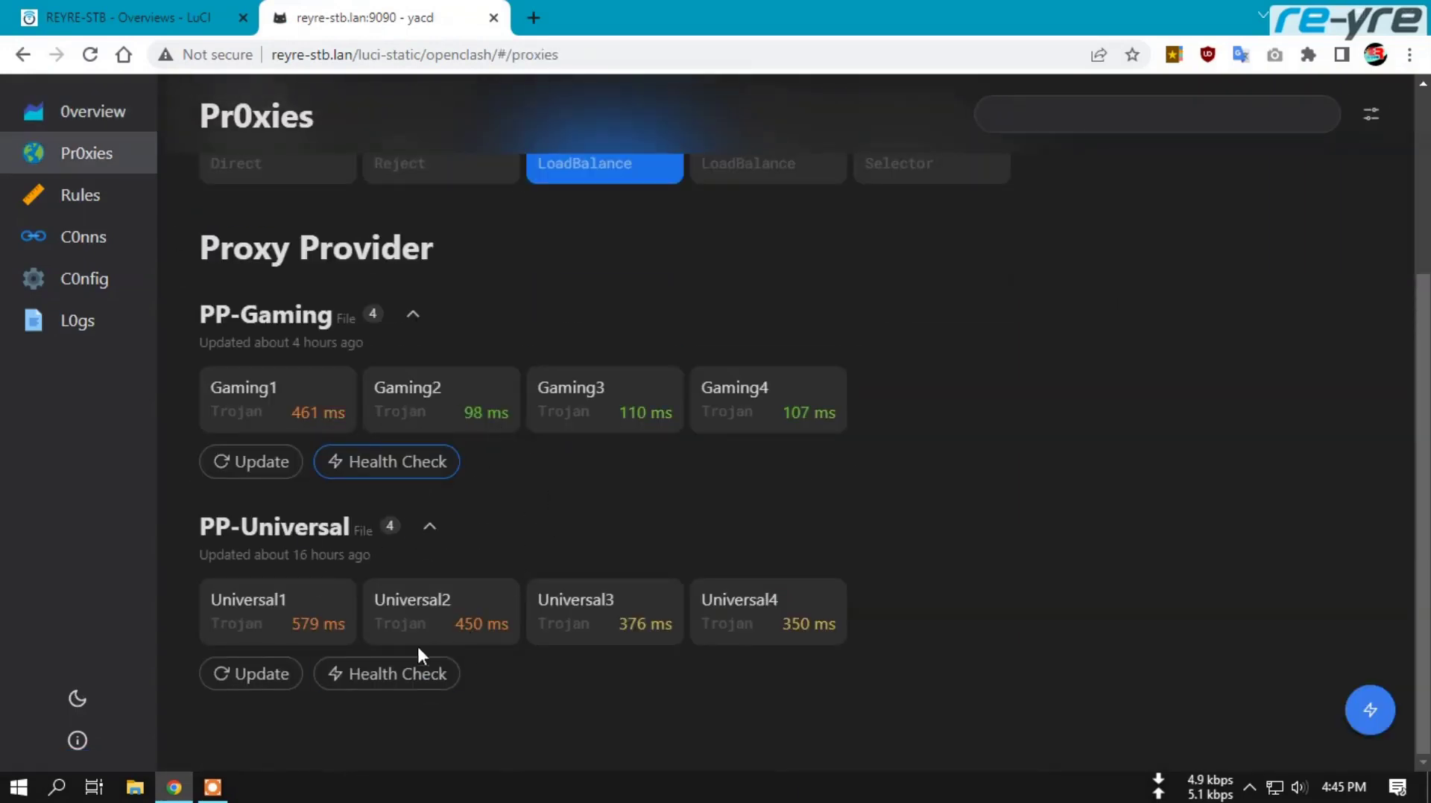
click(412, 680)
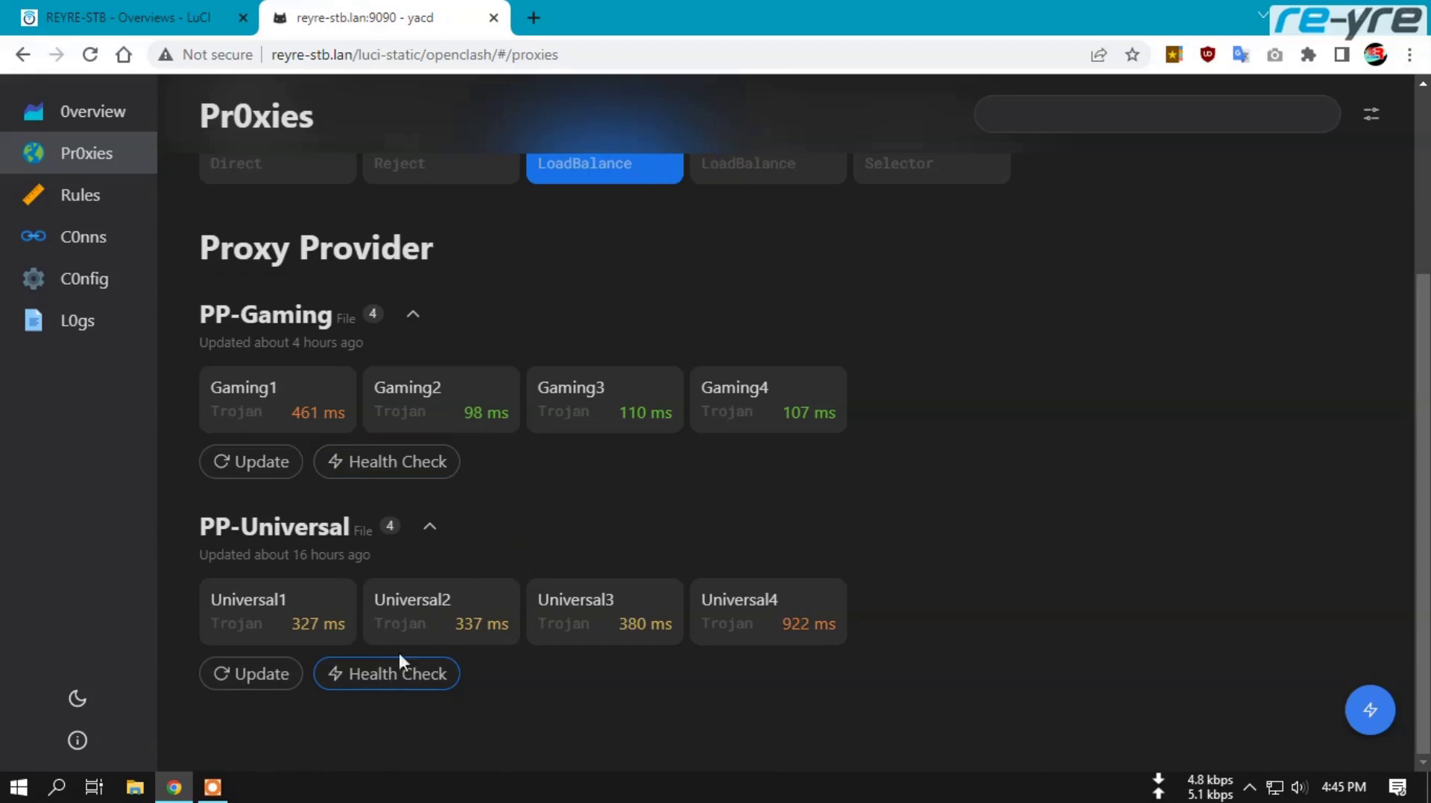
- Review OpenClash's overview, config editor files and config management page, ending on the proxy provider file list
click(142, 15)
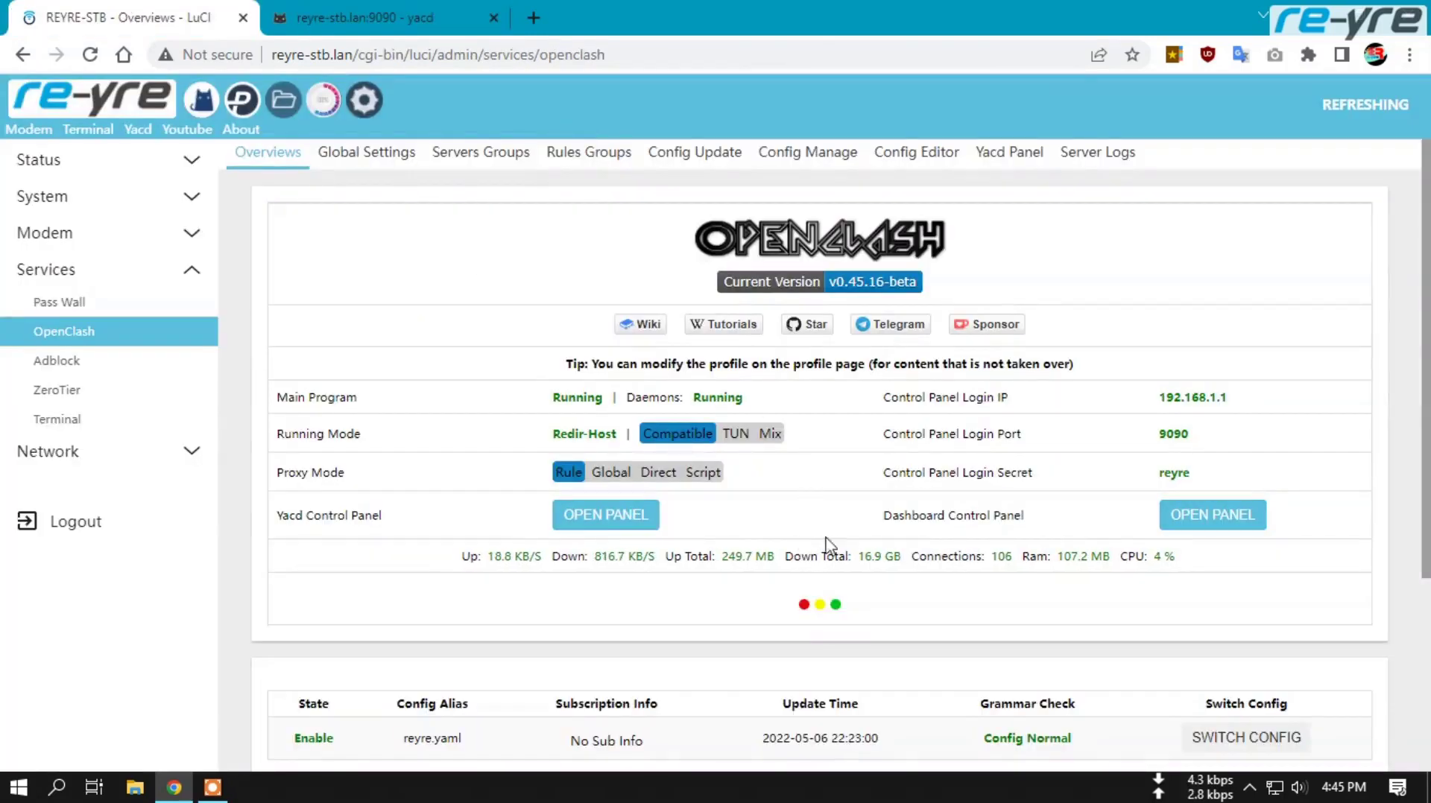
scroll(898, 604, down, 3)
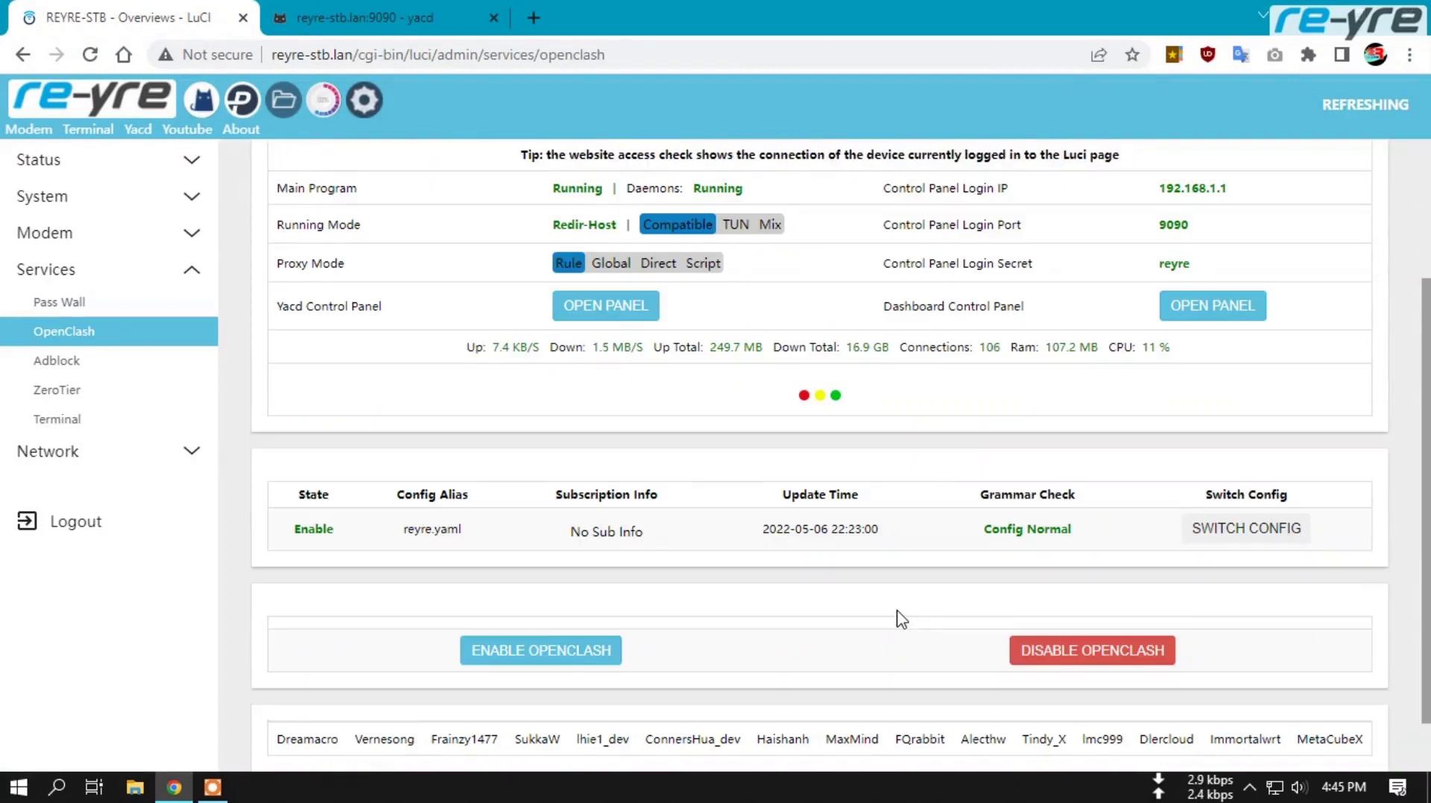
scroll(900, 619, up, 3)
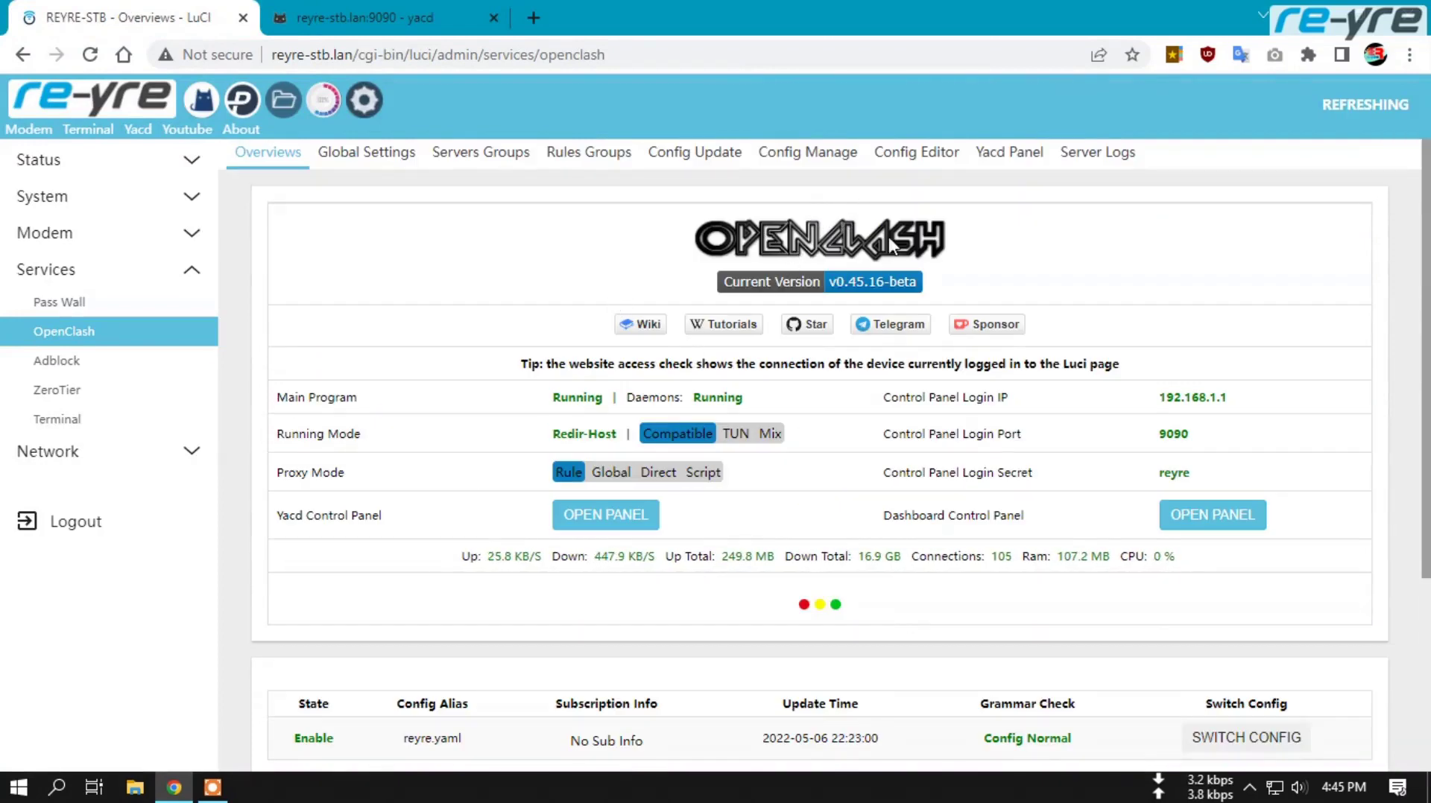
click(932, 163)
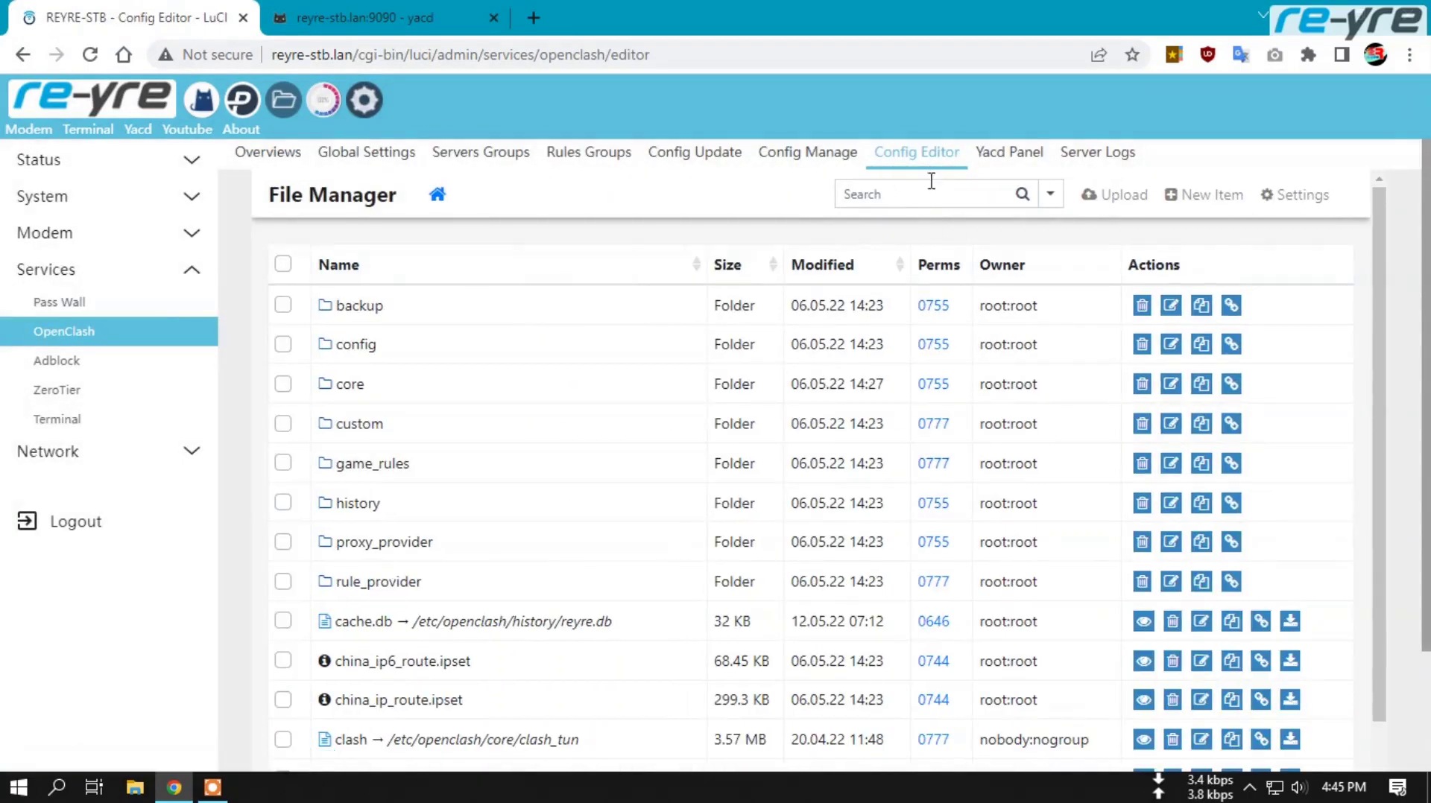
click(796, 159)
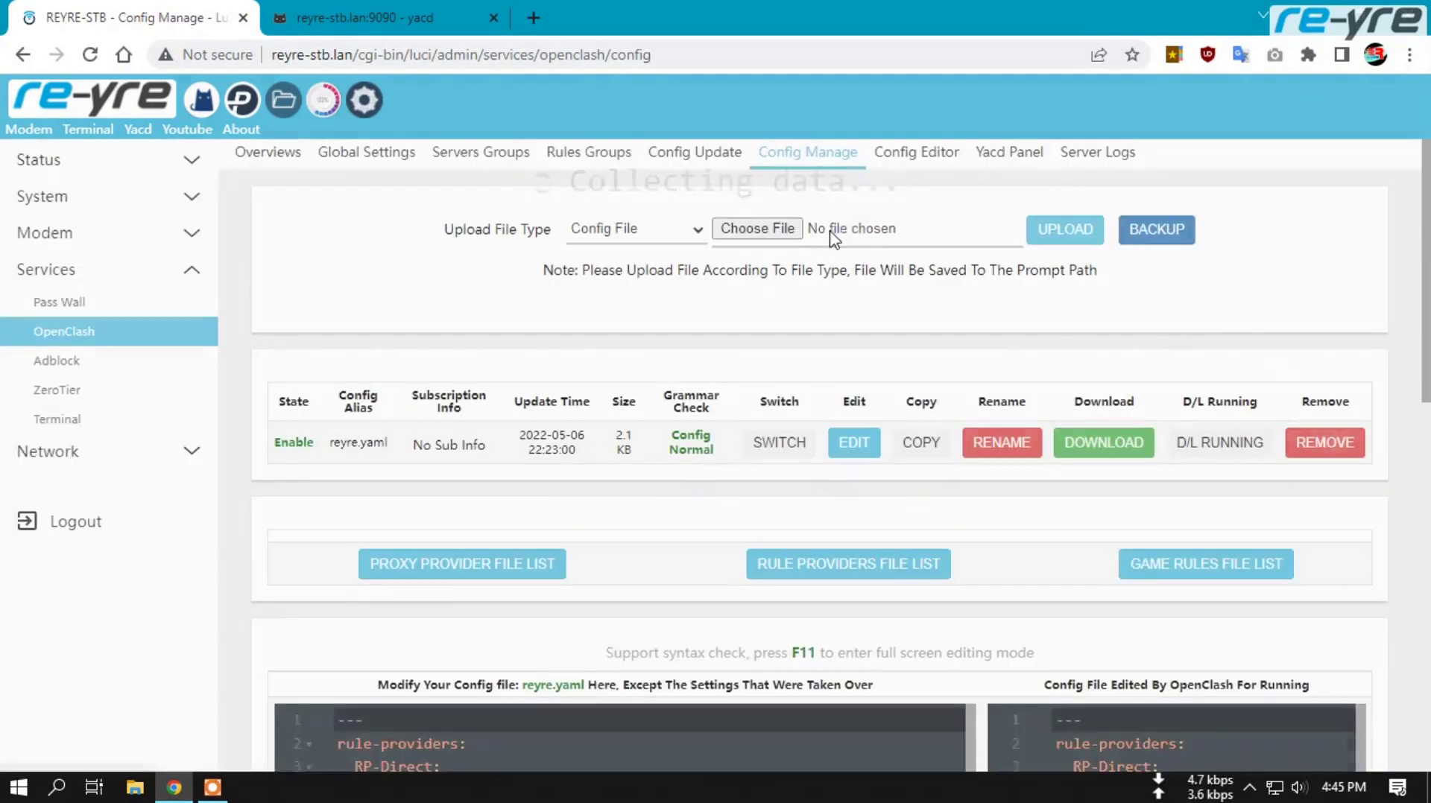
click(458, 574)
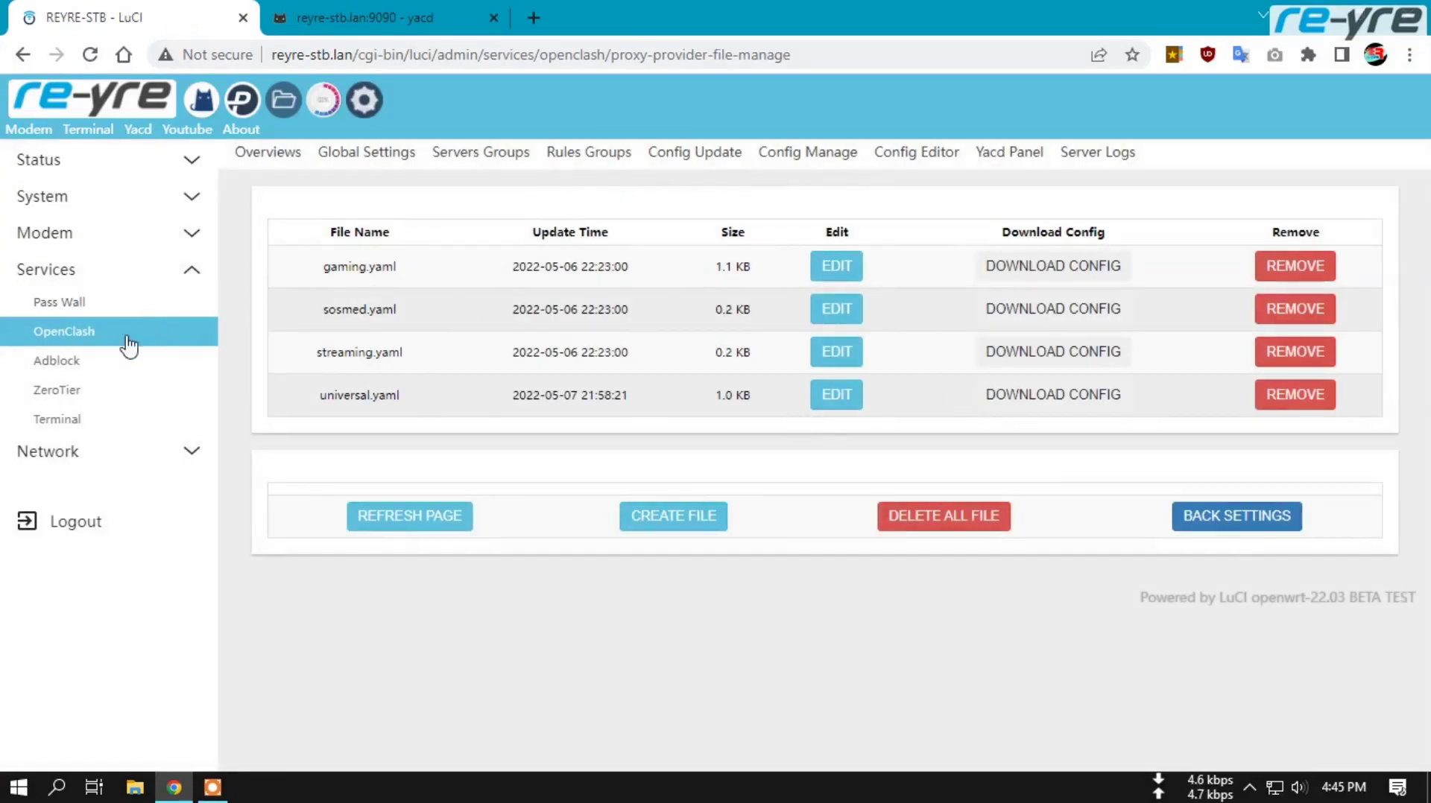
- View the Adblock overview and the Pass Wall basic settings
click(88, 374)
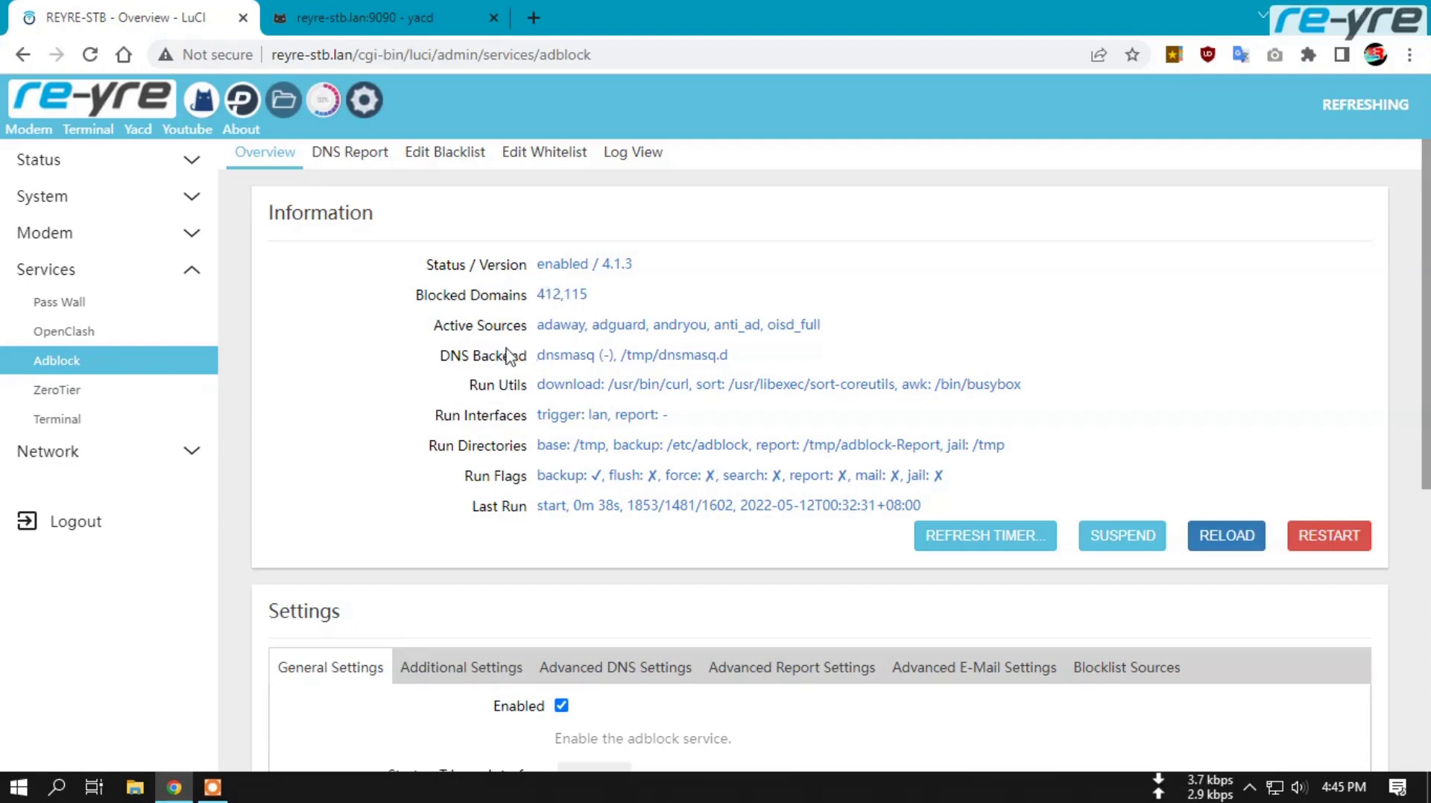
click(141, 453)
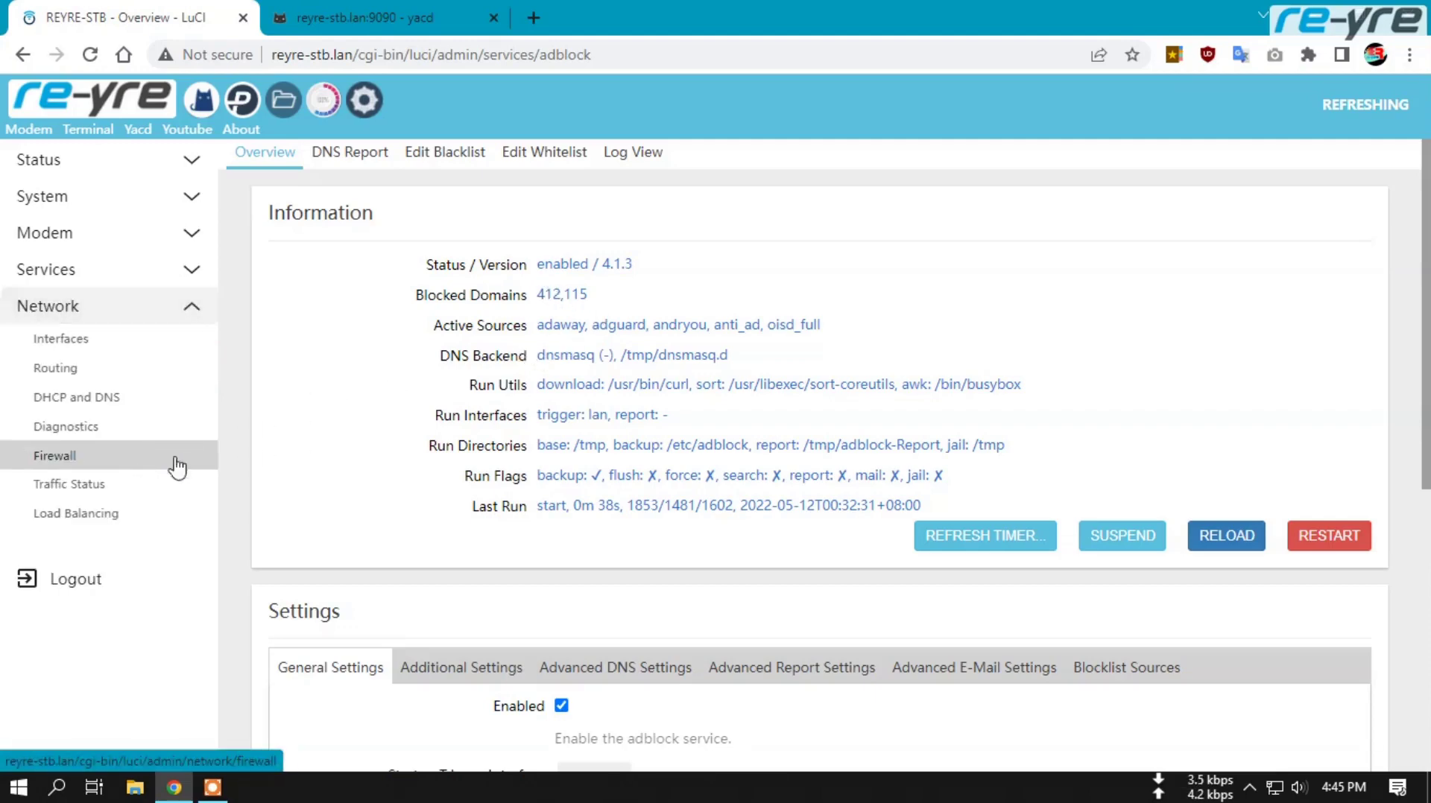
click(240, 106)
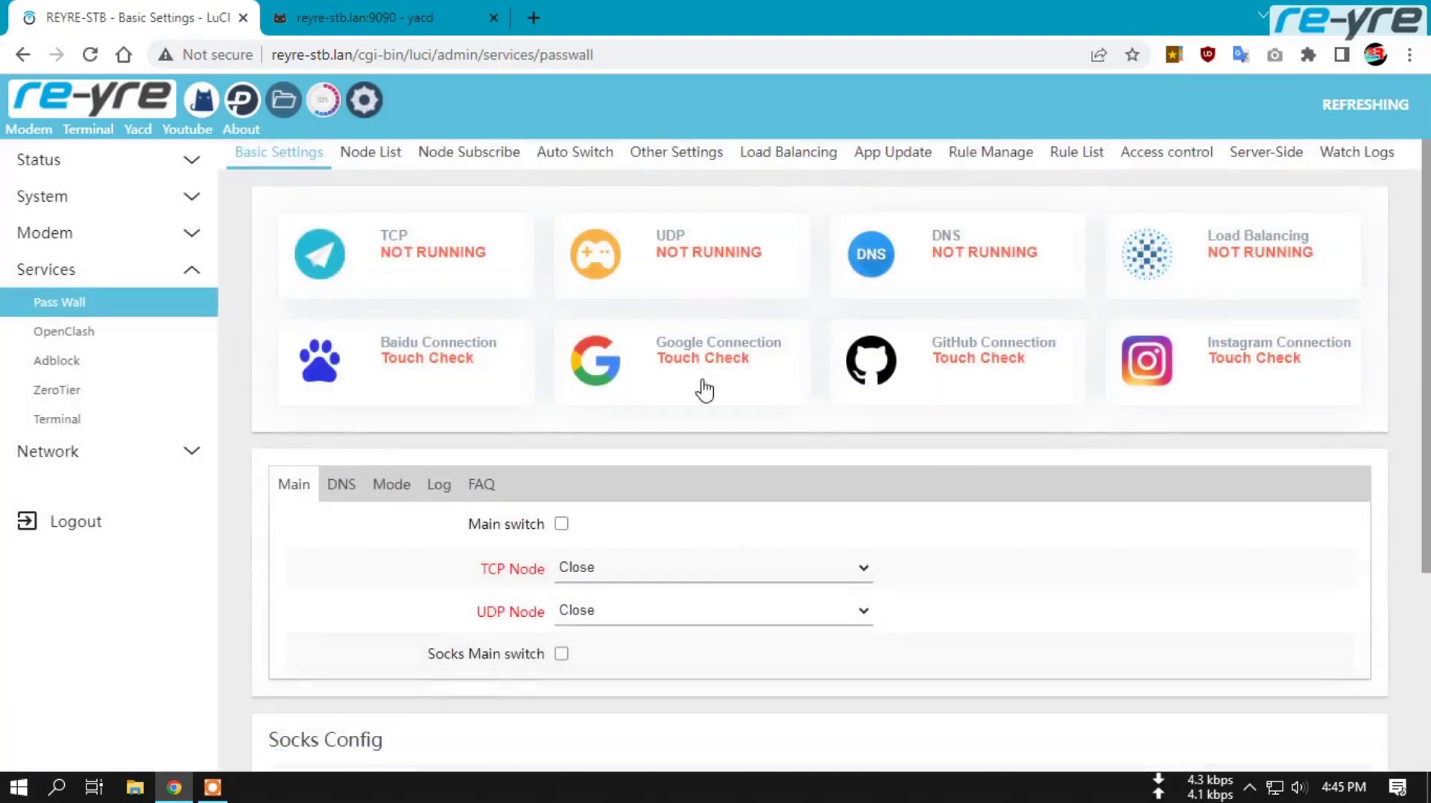
- View the network monitor and the router's file manager, then return to the status overview
click(327, 104)
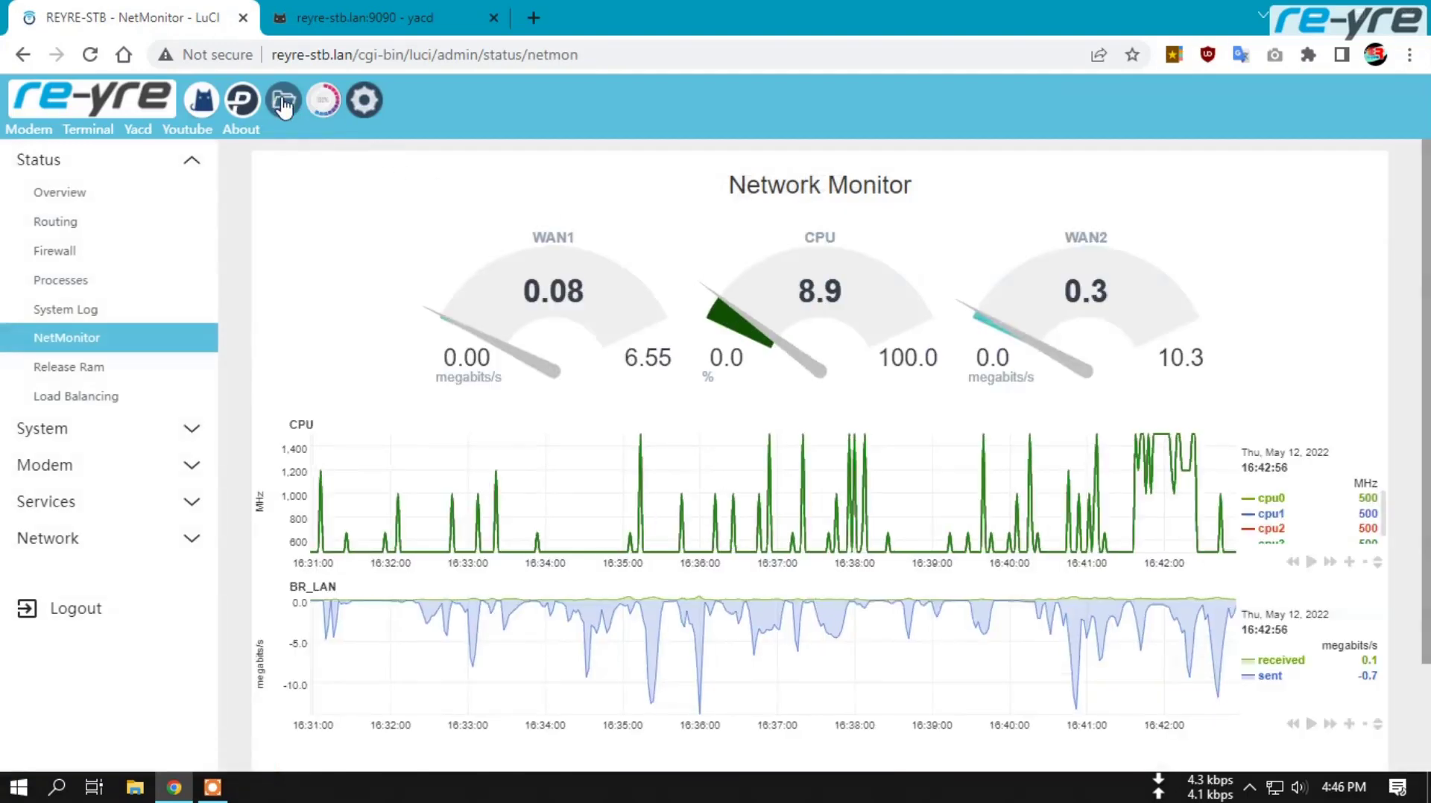
click(284, 102)
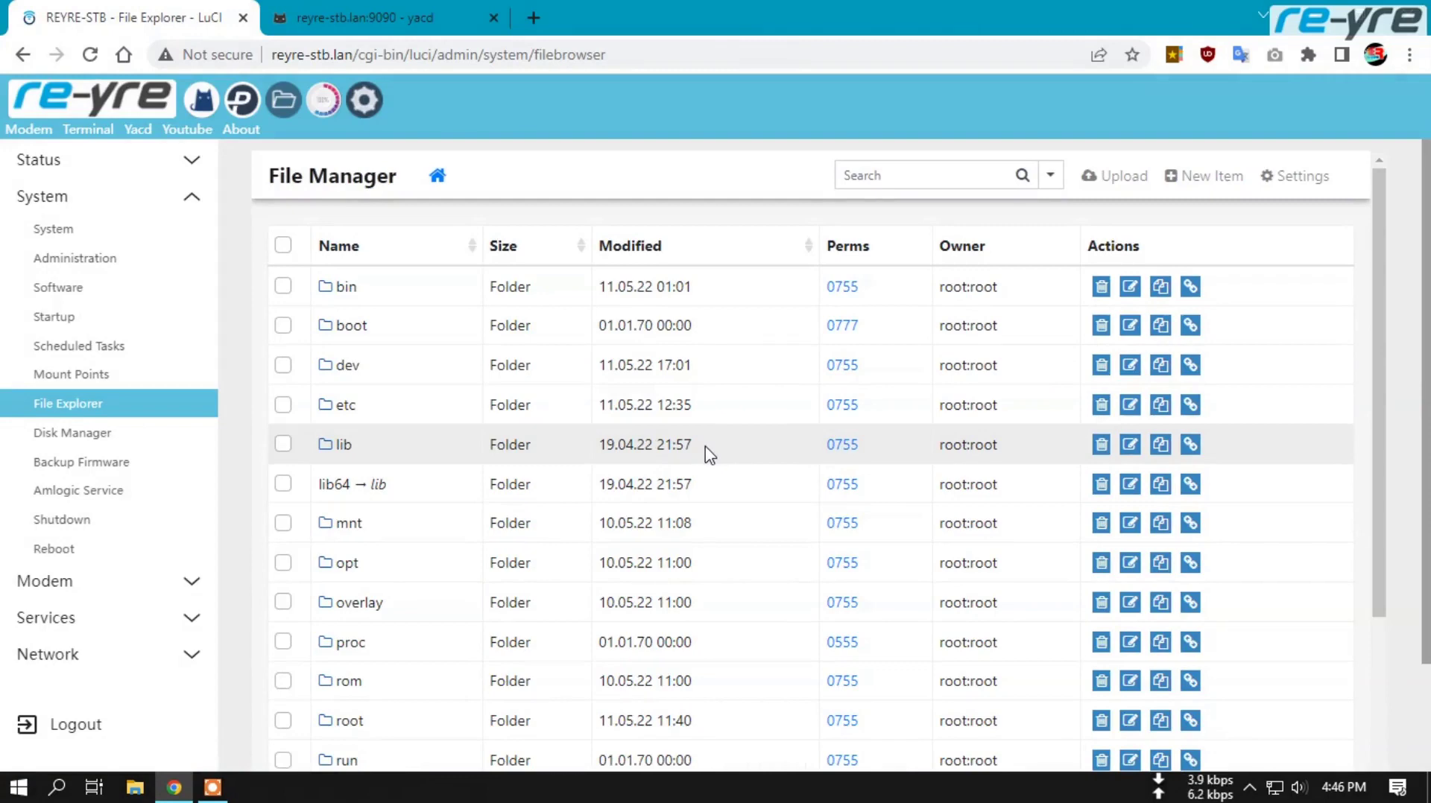
click(65, 126)
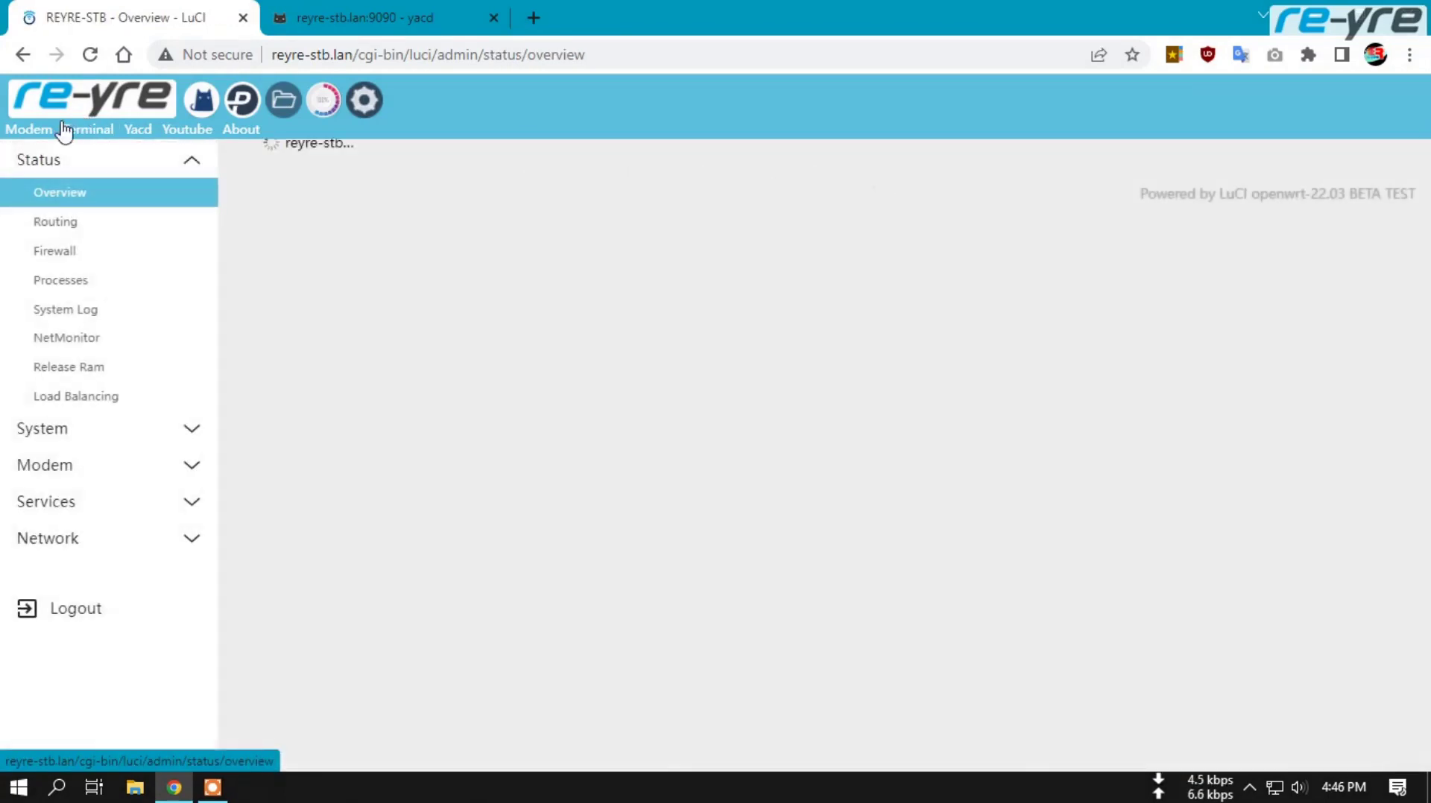